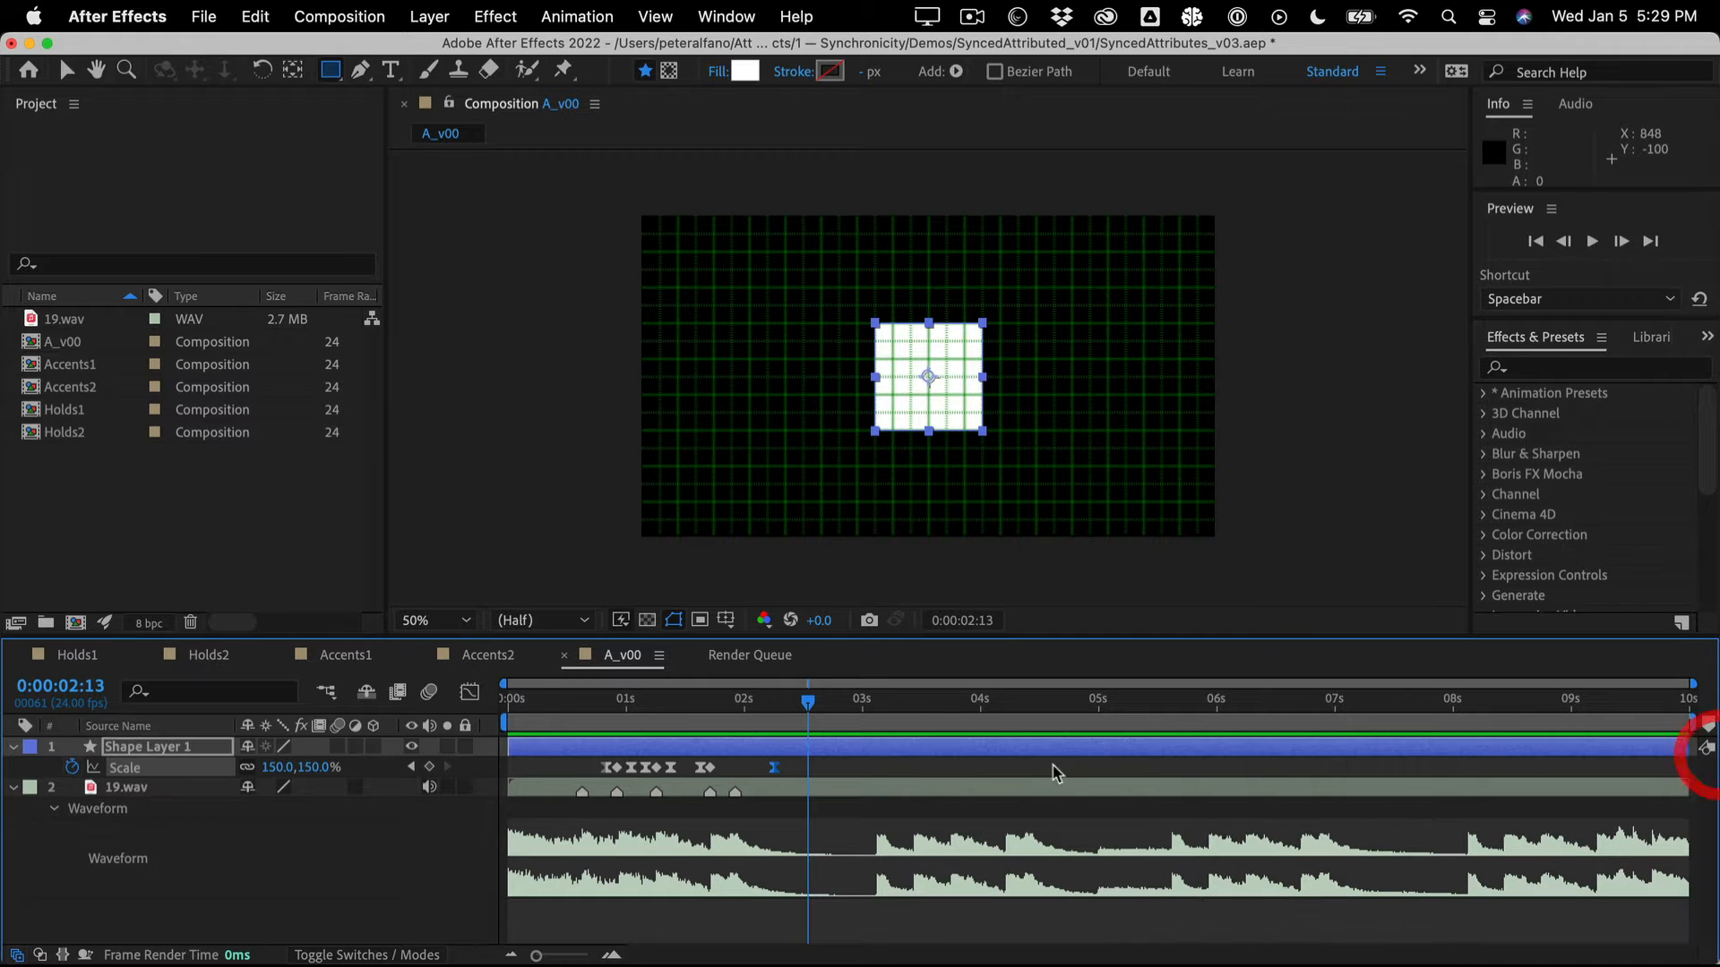
Return the playhead to the start of the A_v00 timeline and add the composition to the render queue.
{"action": "left_click_drag", "start_coordinate": [770, 703], "coordinate": [547, 703]}
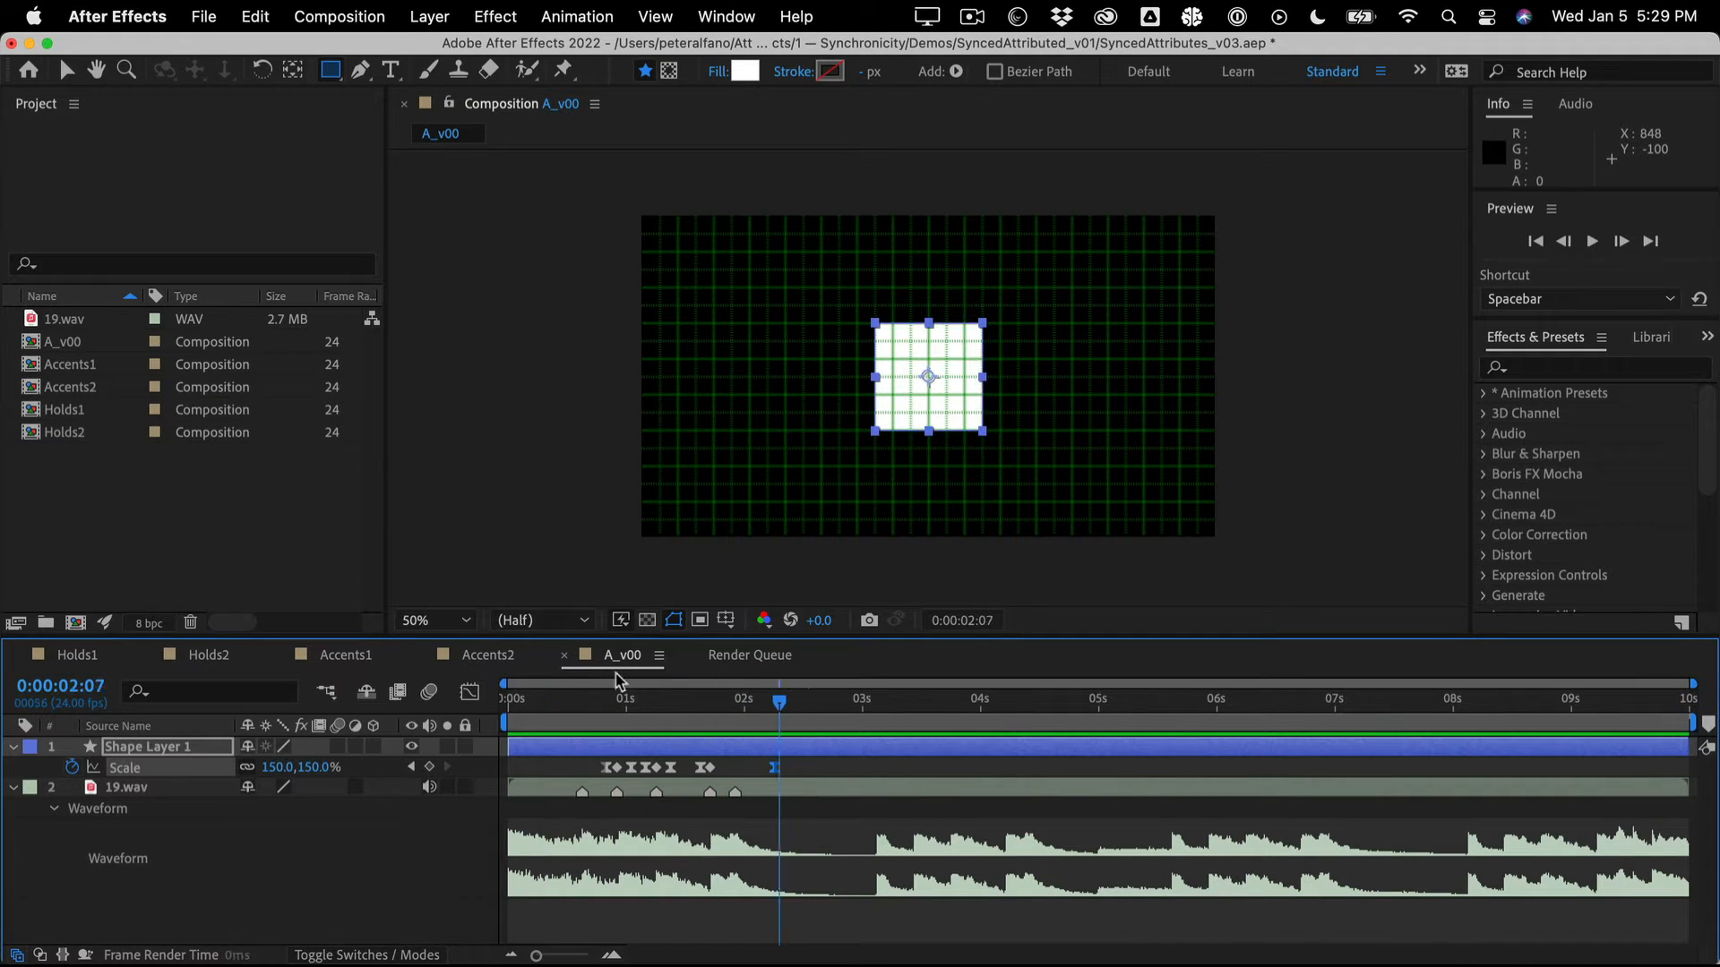
{"action": "key", "text": "Home"}
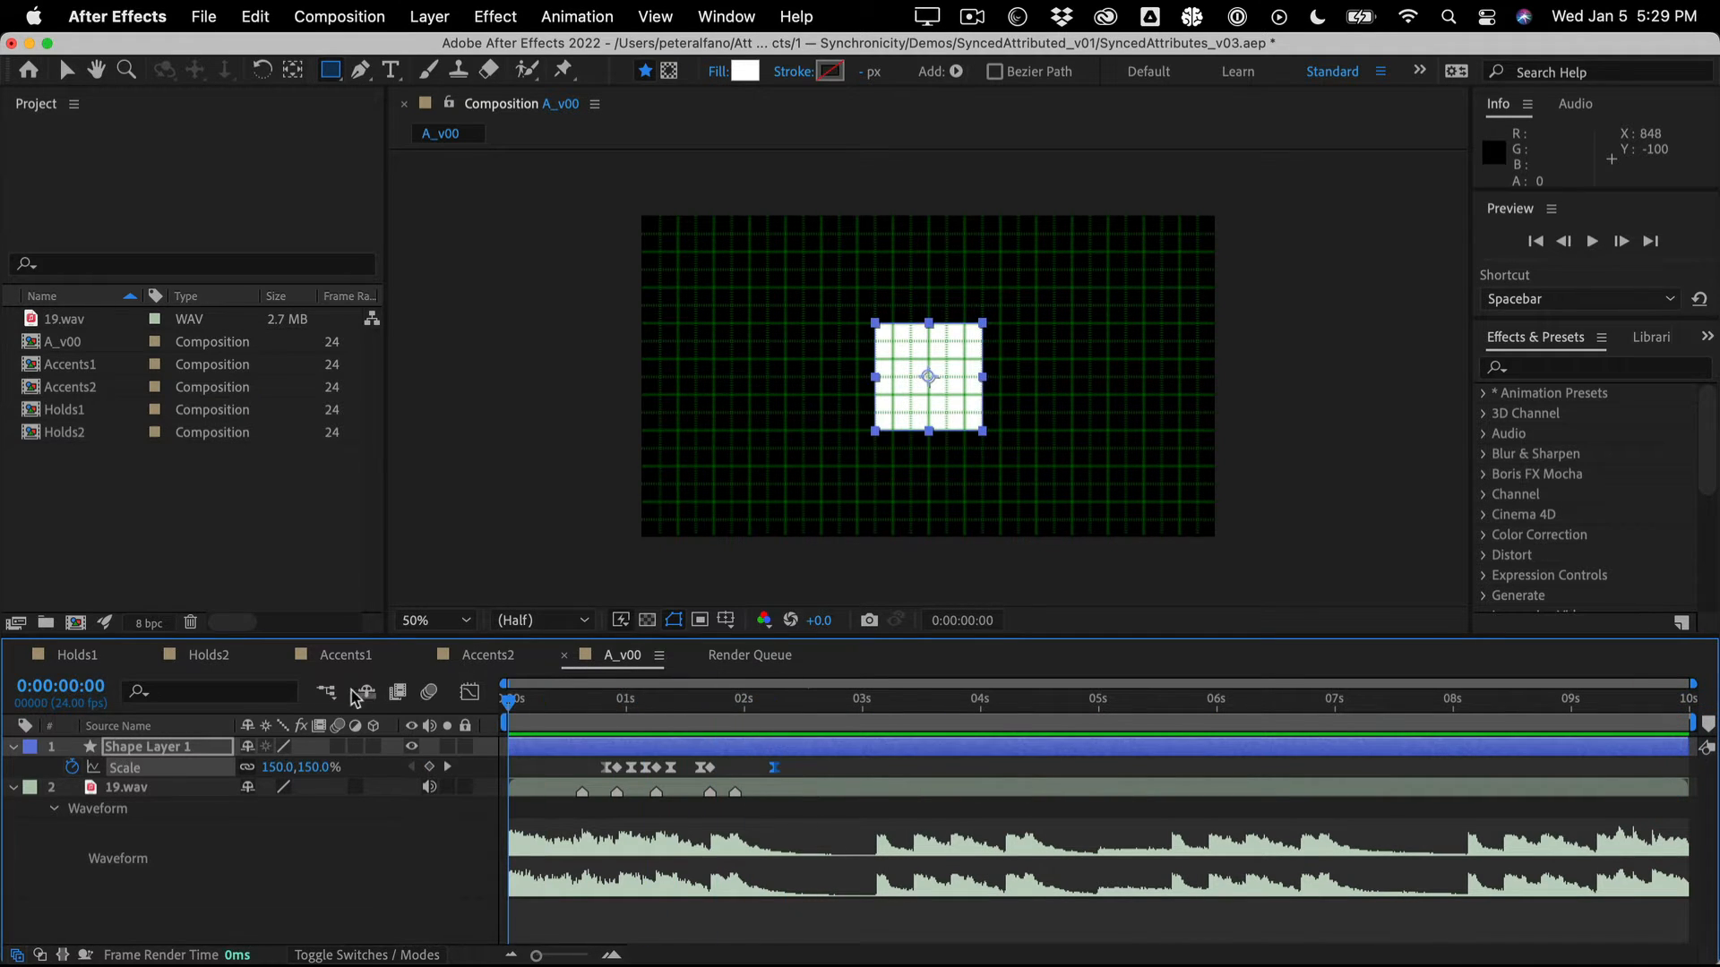
{"action": "left_click", "coordinate": [327, 14]}
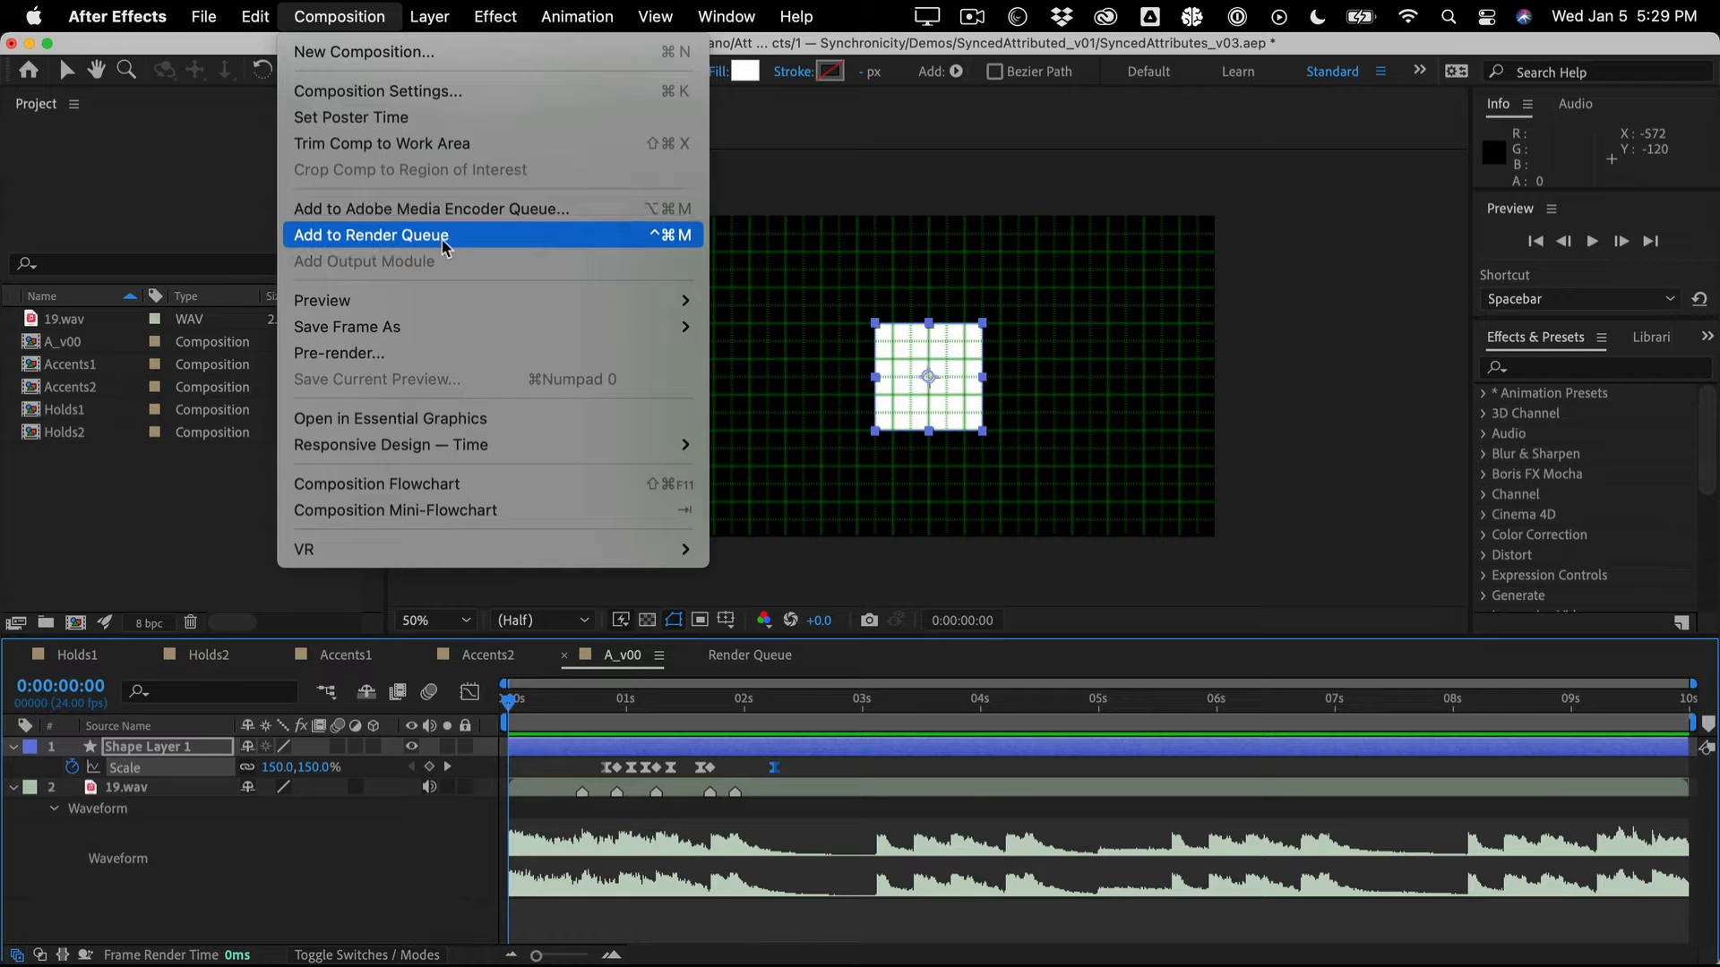
{"action": "left_click", "coordinate": [445, 237]}
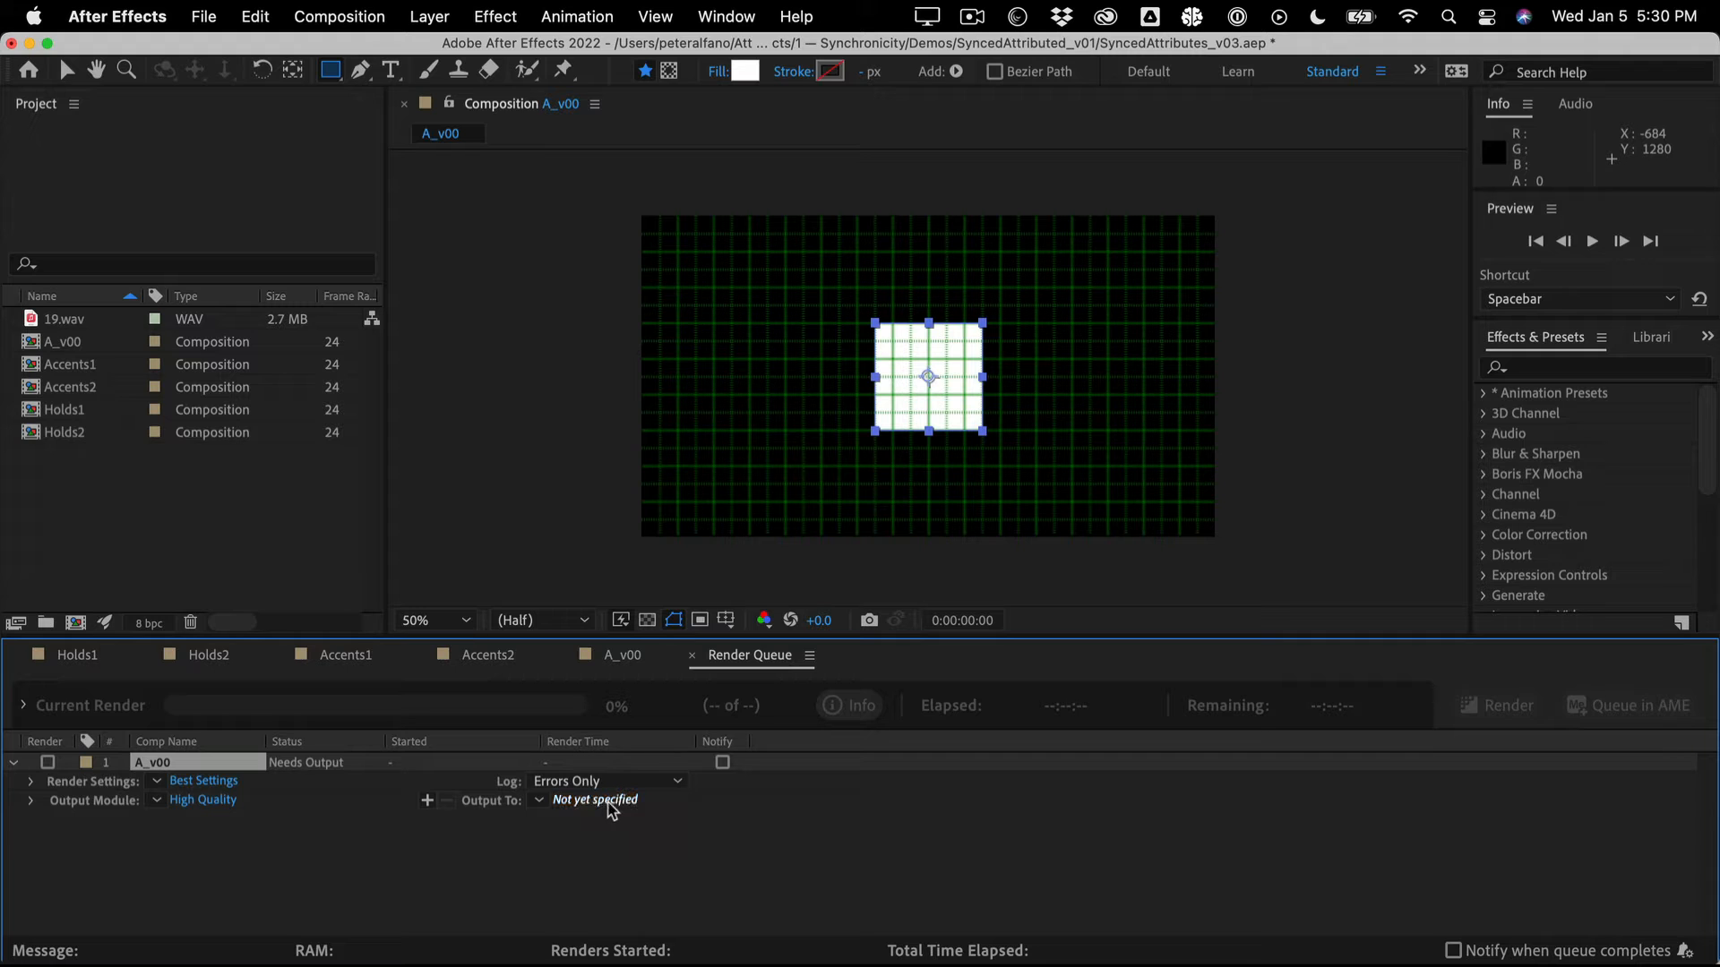
Set the render output to A_v00.mov in a new folder named RENDERS inside Demos.
{"action": "left_click", "coordinate": [607, 804]}
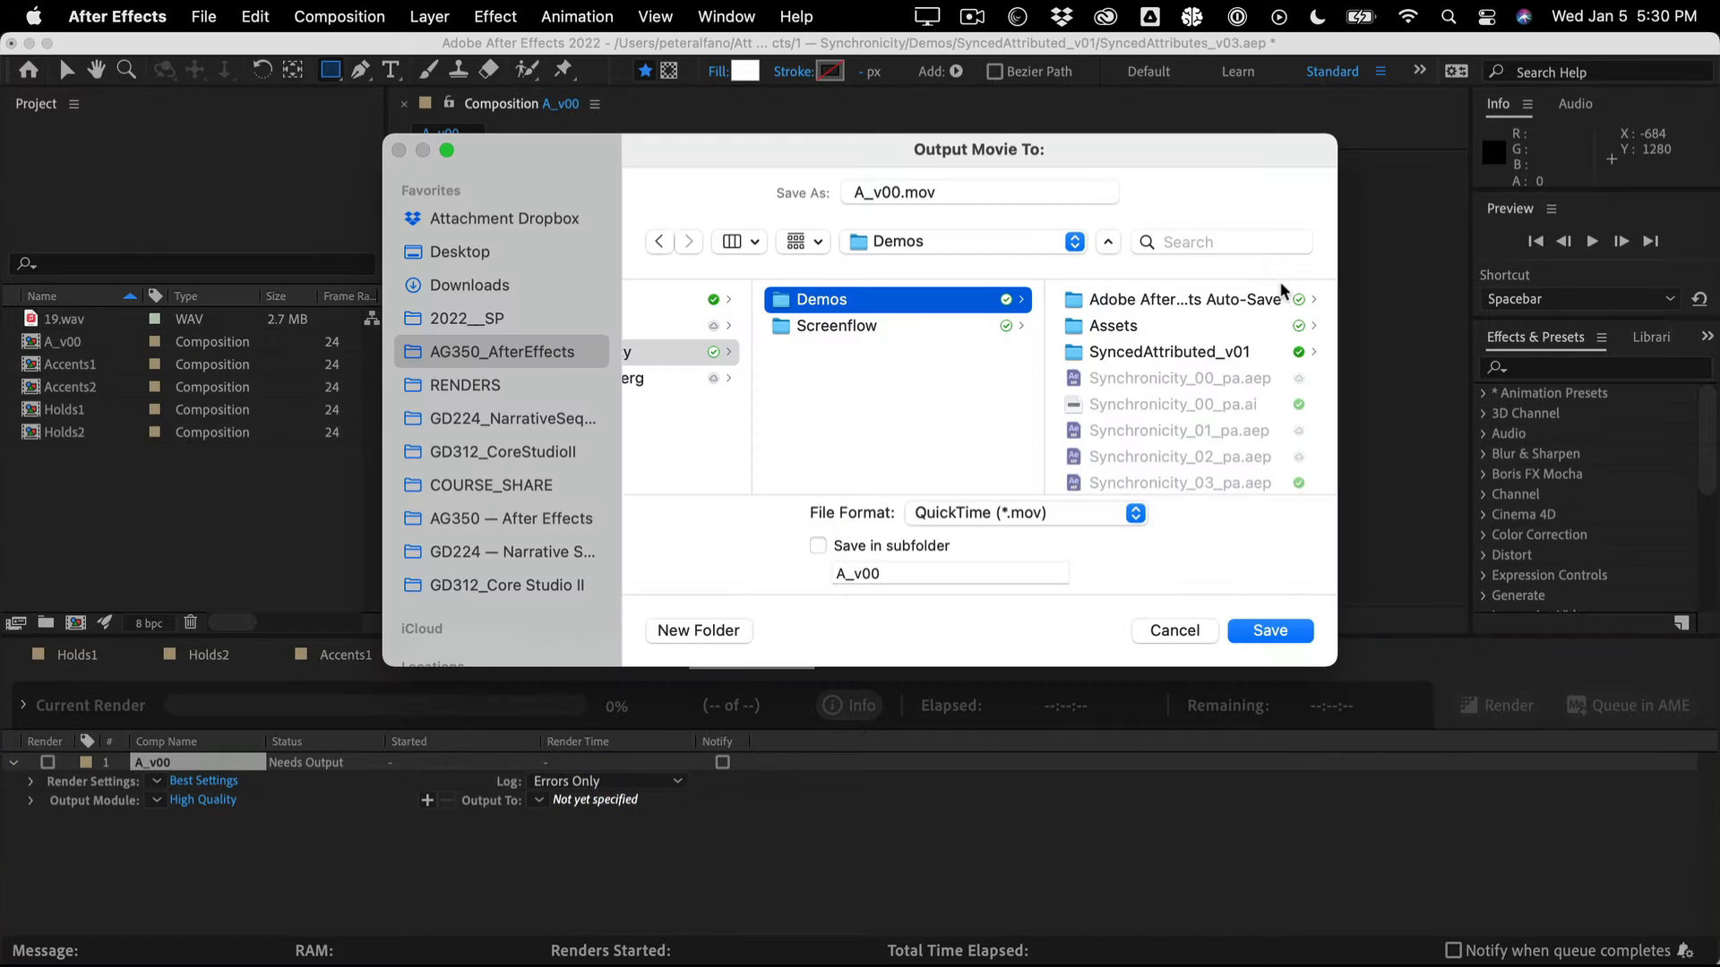
{"action": "scroll", "coordinate": [1183, 385], "scroll_direction": "down", "scroll_amount": 1}
{"action": "left_click", "coordinate": [699, 630]}
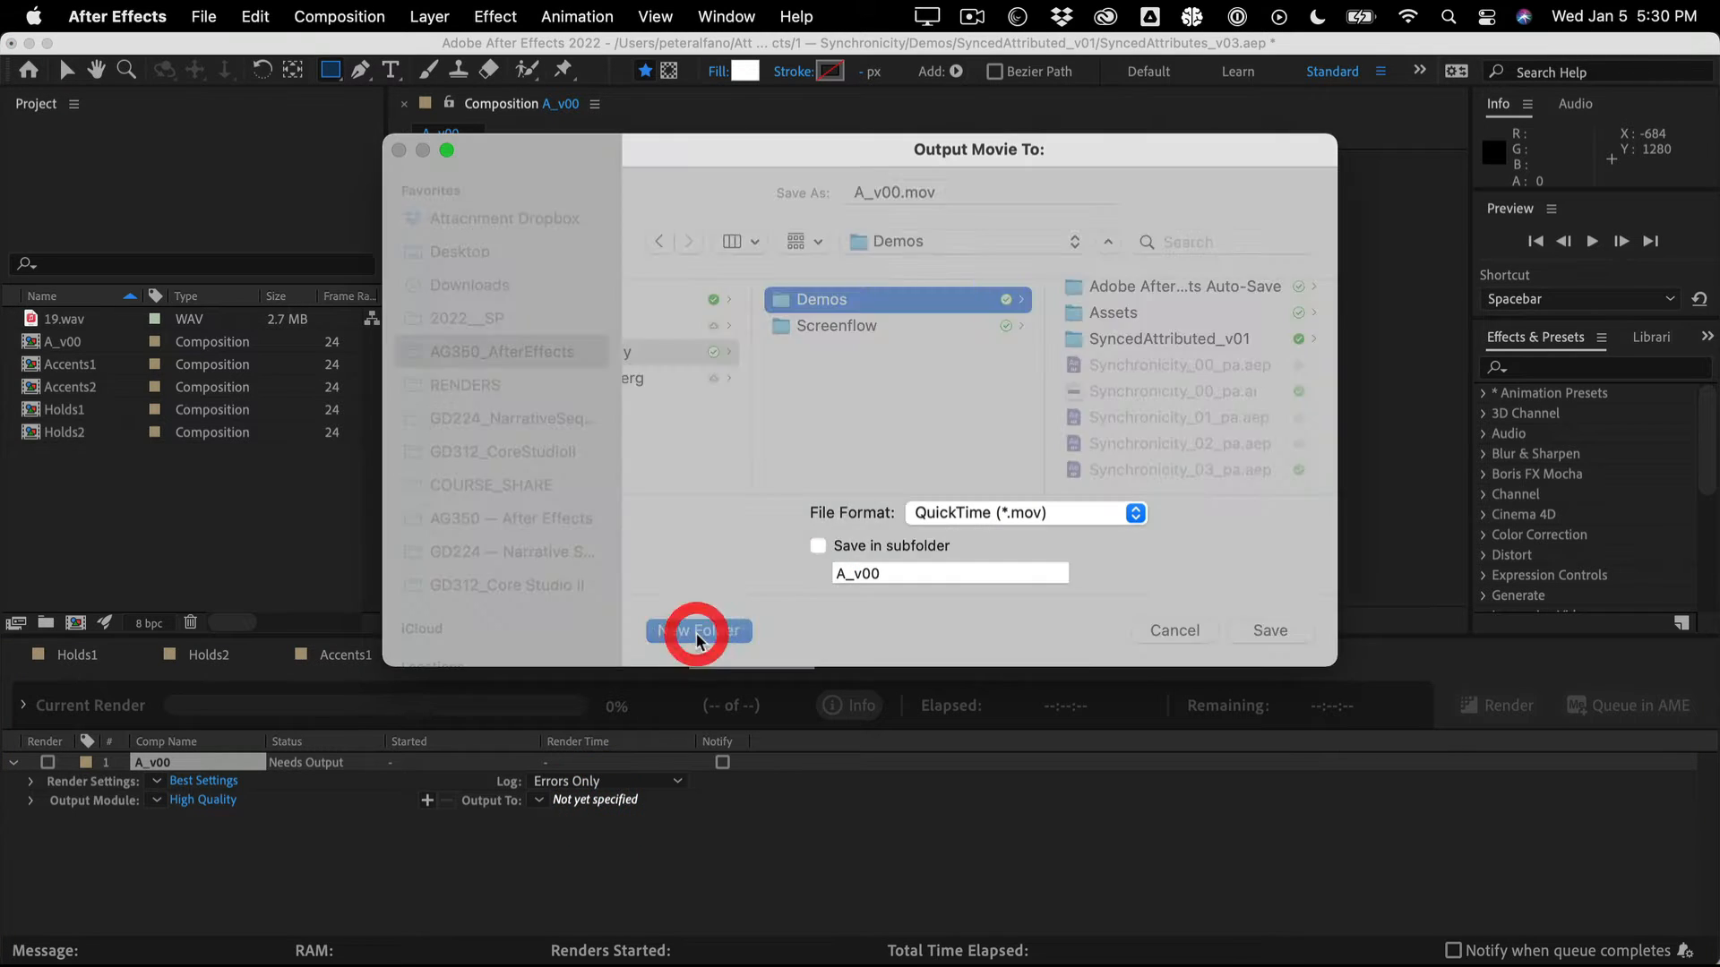
{"action": "type", "text": "REND"}
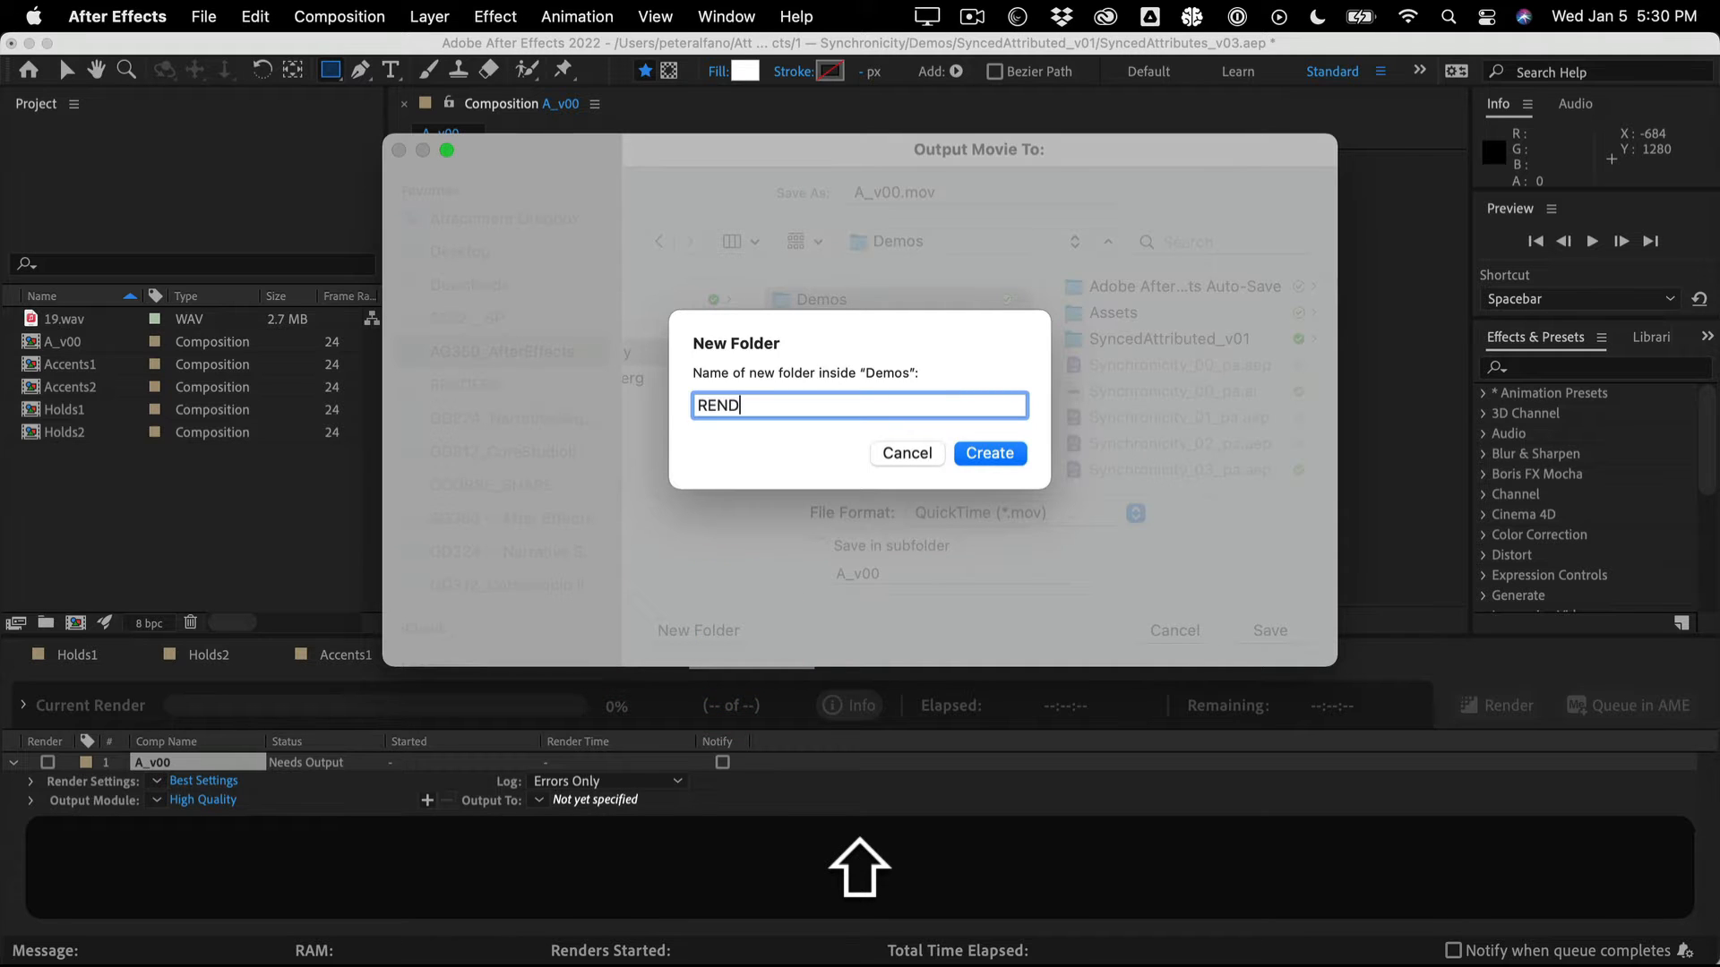
{"action": "type", "text": "ERS"}
{"action": "left_click", "coordinate": [990, 454]}
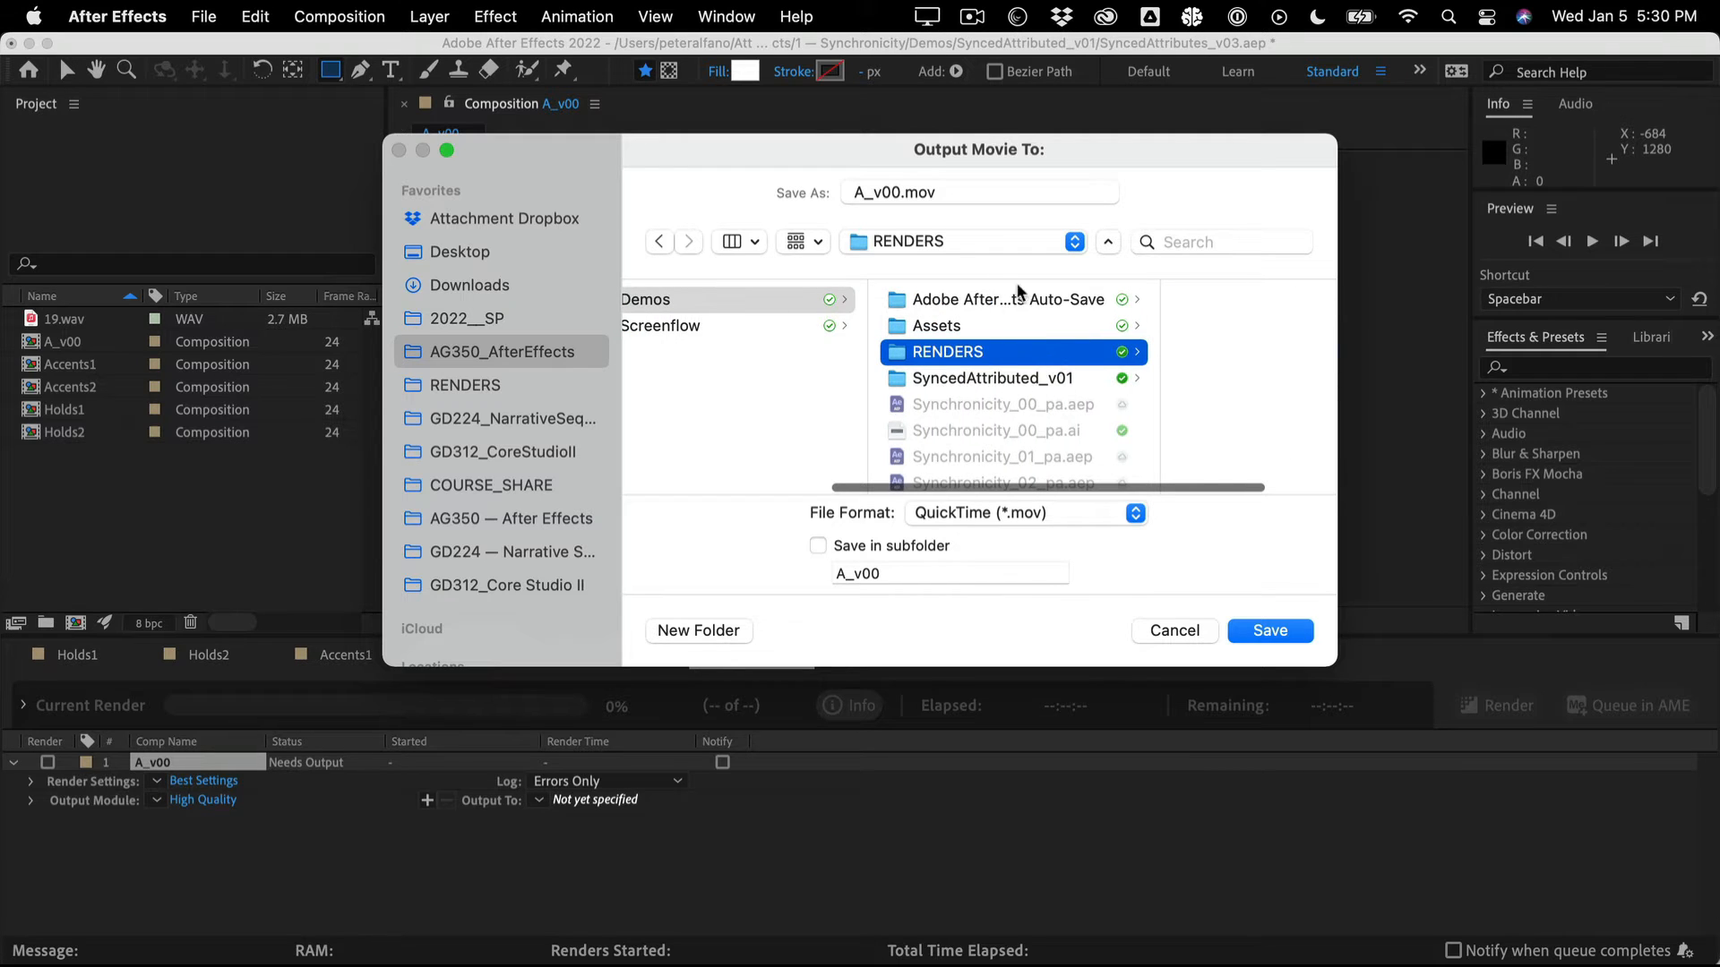
{"action": "left_click", "coordinate": [1292, 637]}
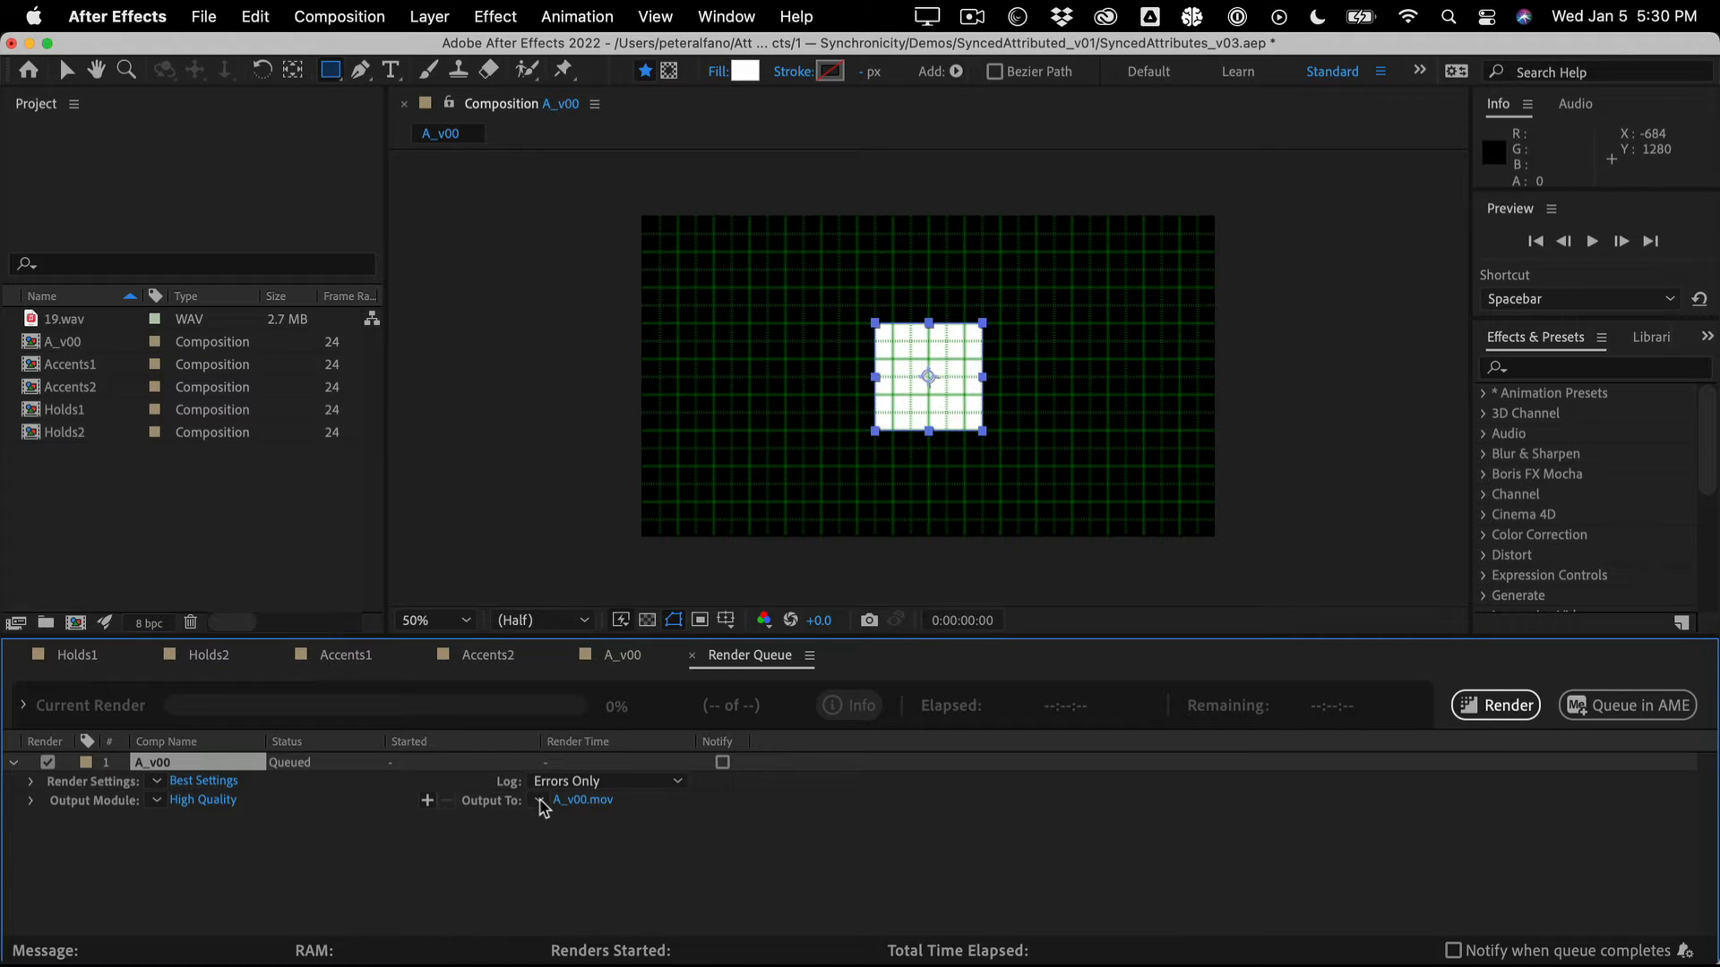
Apply the Project And Comp Name file name template to the output and make it the default.
{"action": "left_click", "coordinate": [541, 802]}
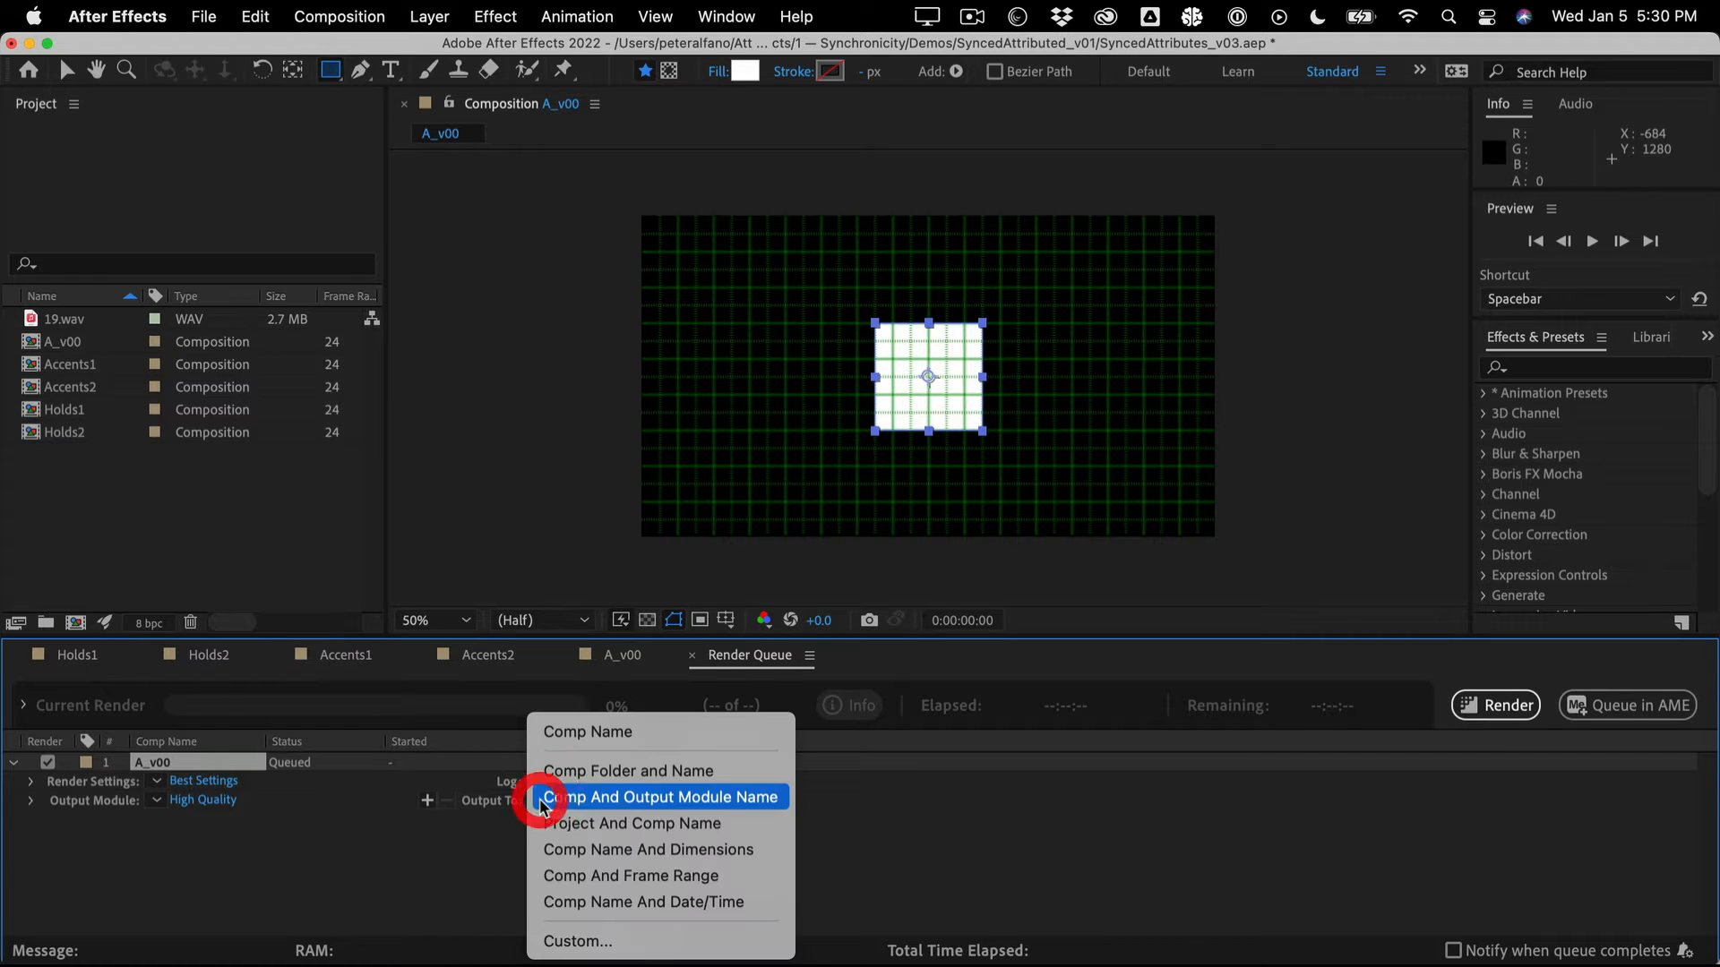
{"action": "left_click", "coordinate": [555, 942]}
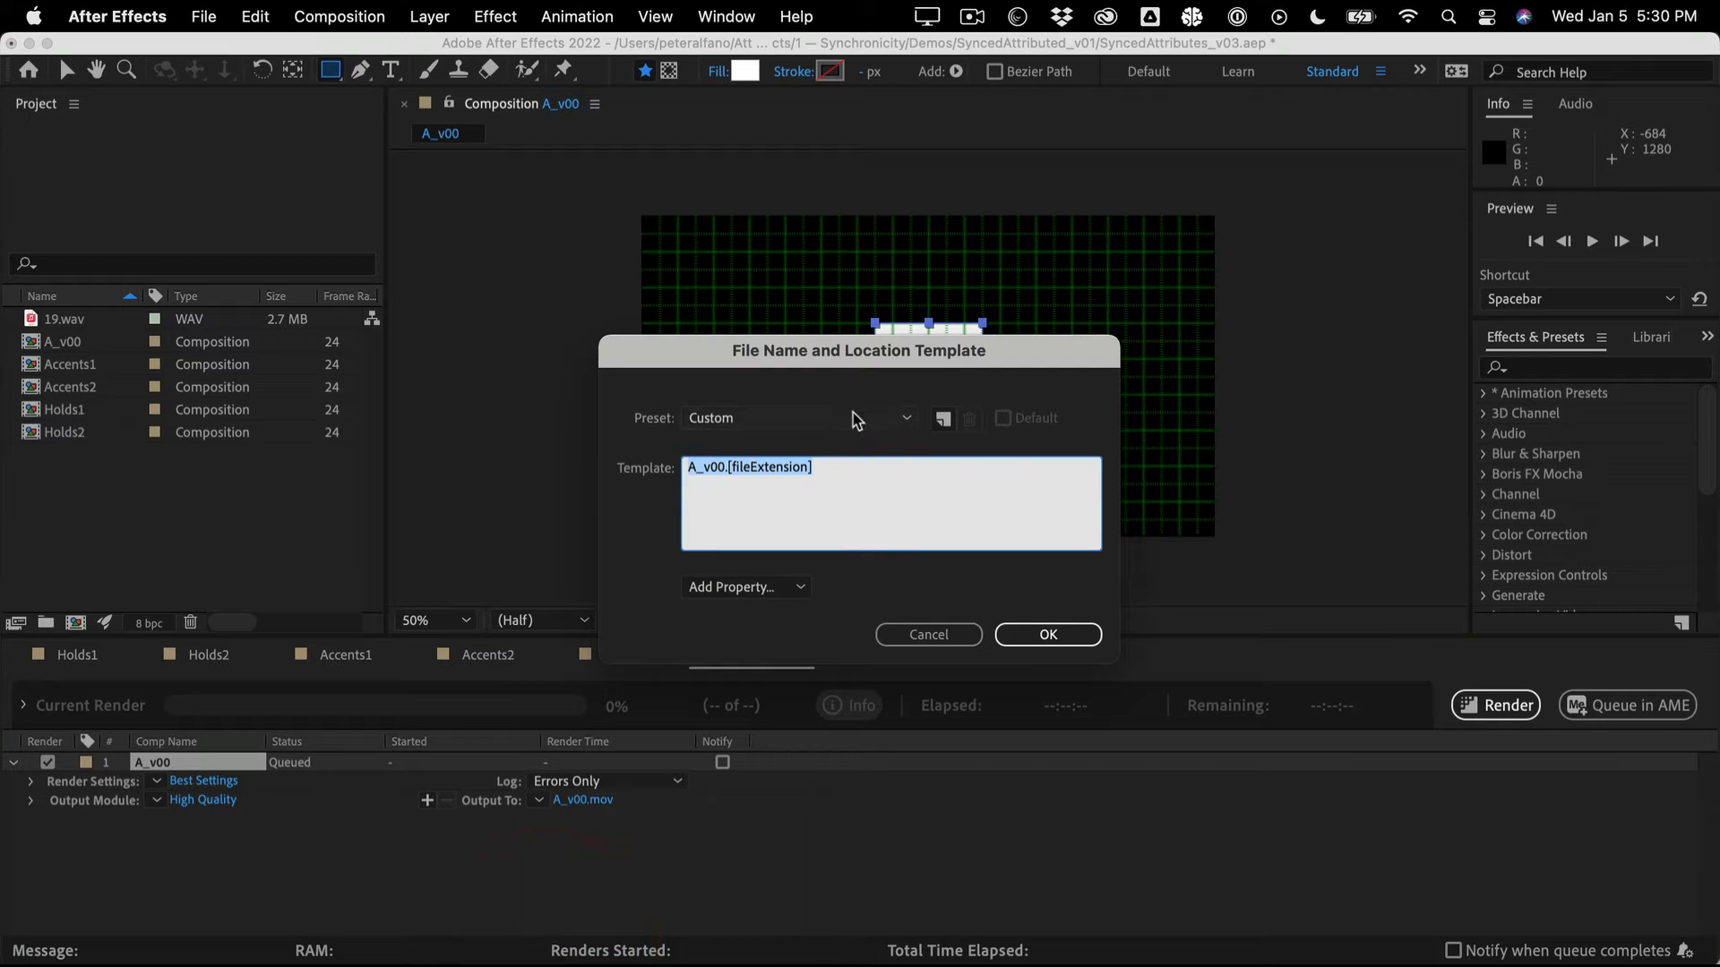
{"action": "left_click", "coordinate": [853, 419]}
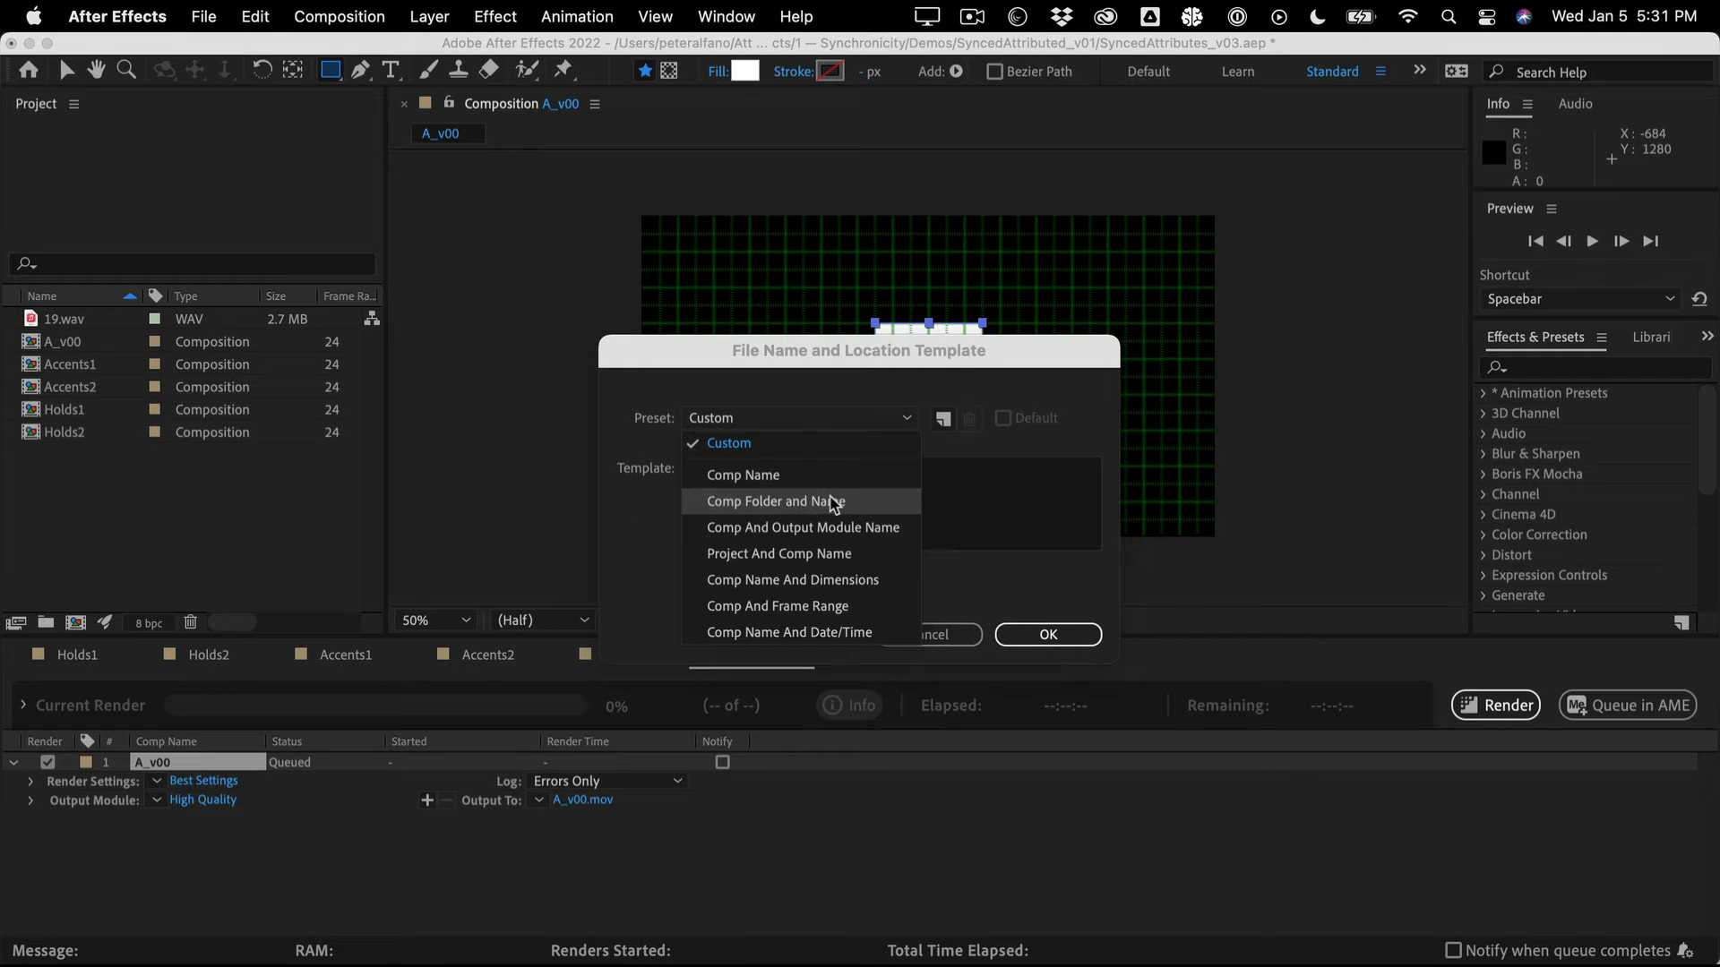
{"action": "left_click", "coordinate": [838, 556]}
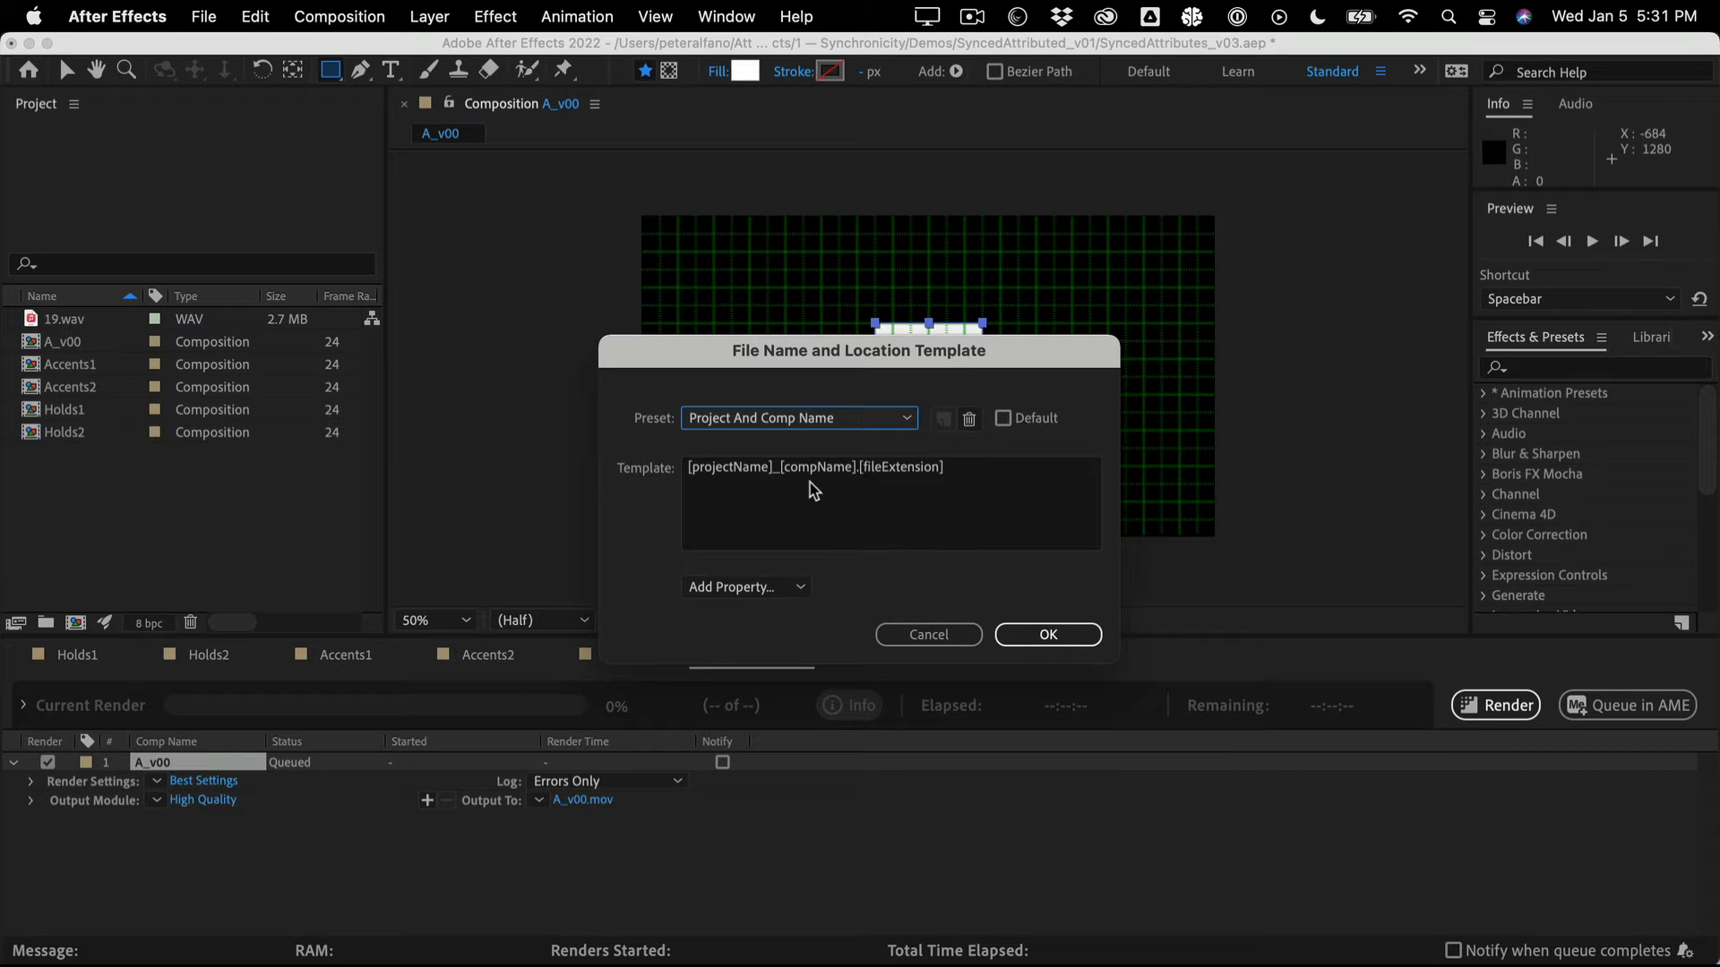
{"action": "left_click", "coordinate": [815, 418]}
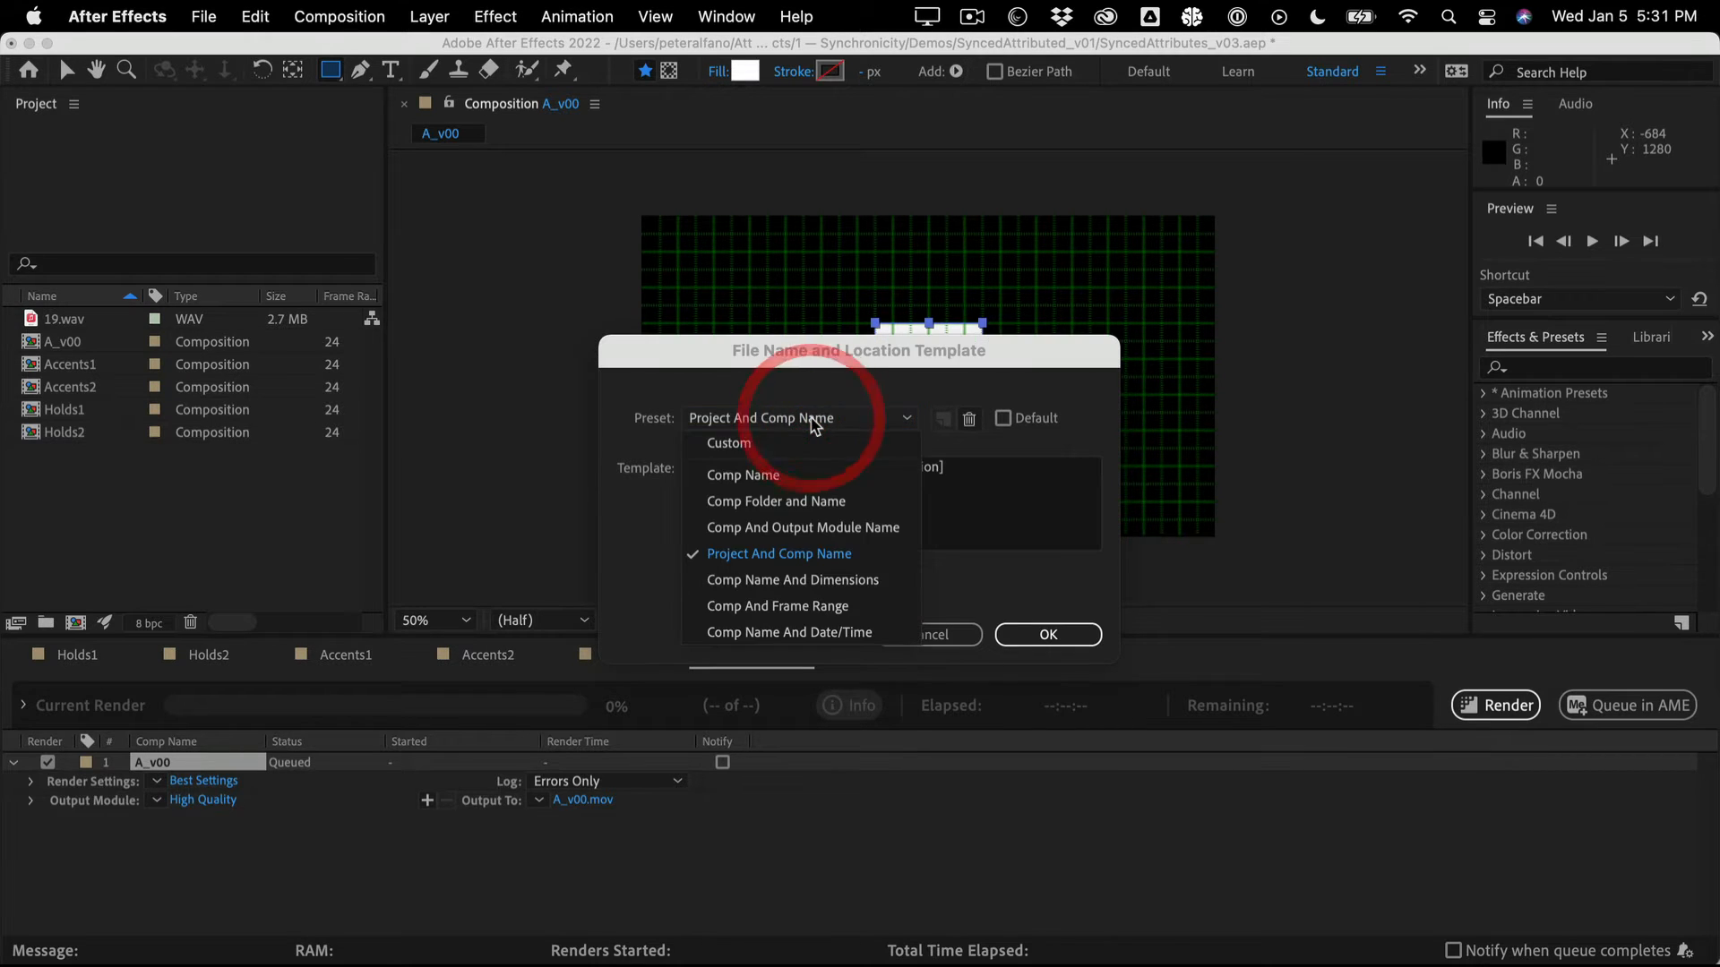
{"action": "left_click", "coordinate": [1004, 461]}
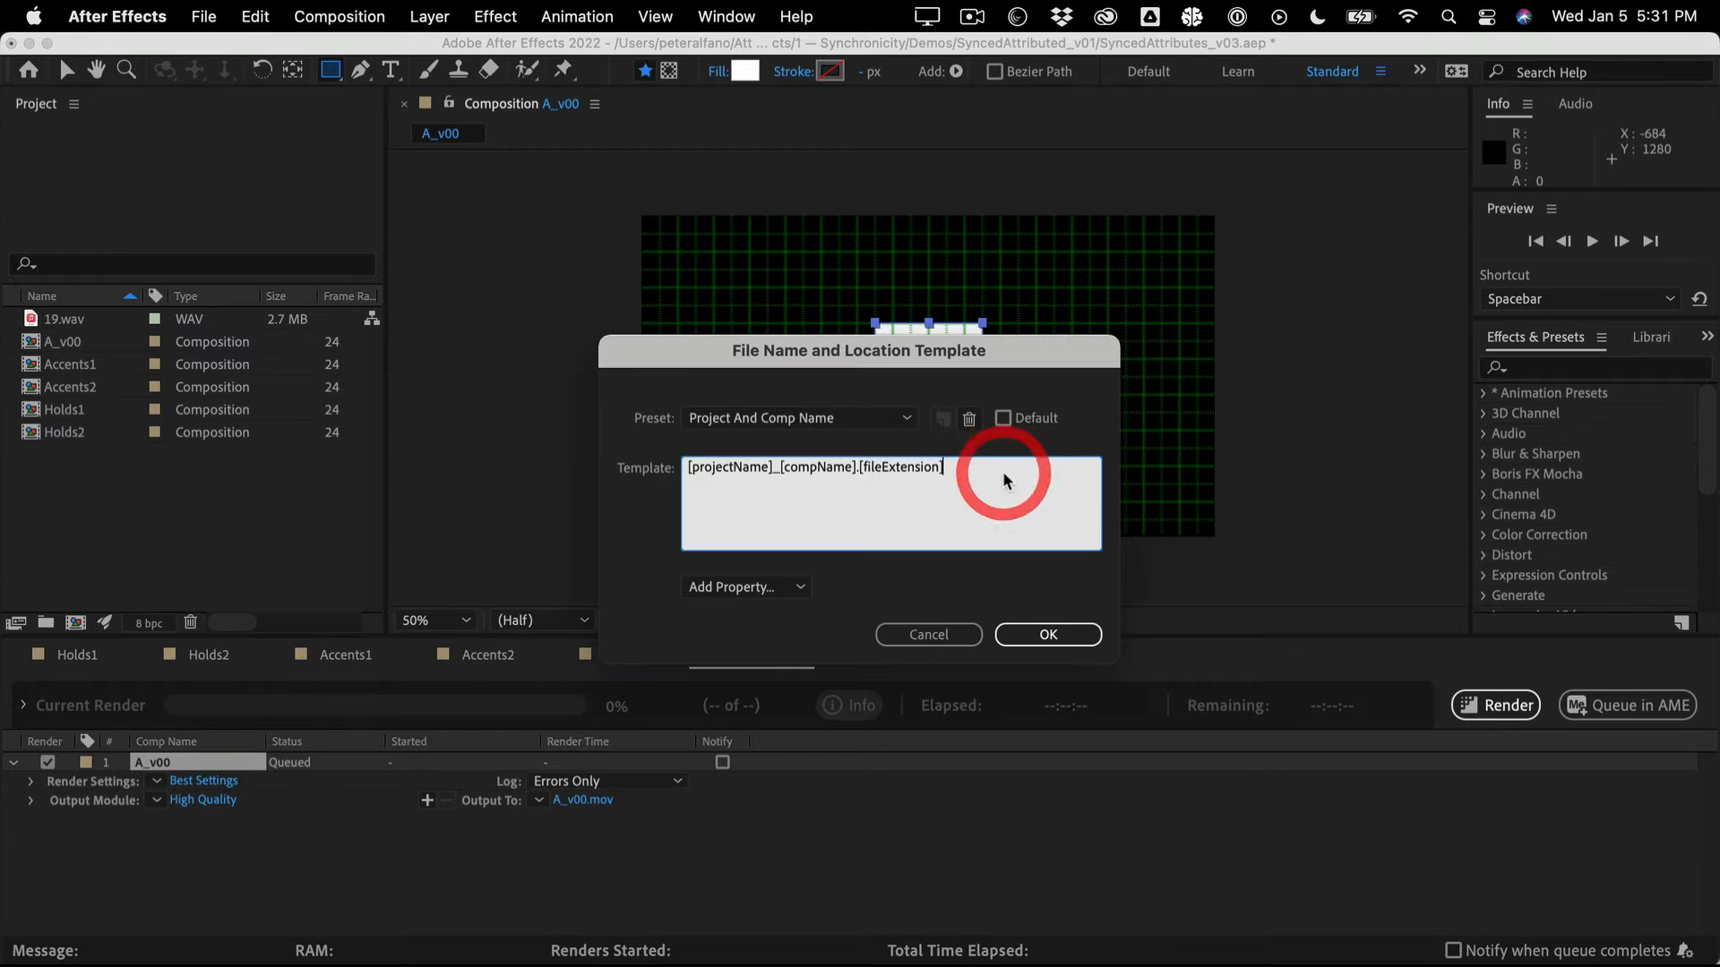
{"action": "left_click", "coordinate": [1002, 419]}
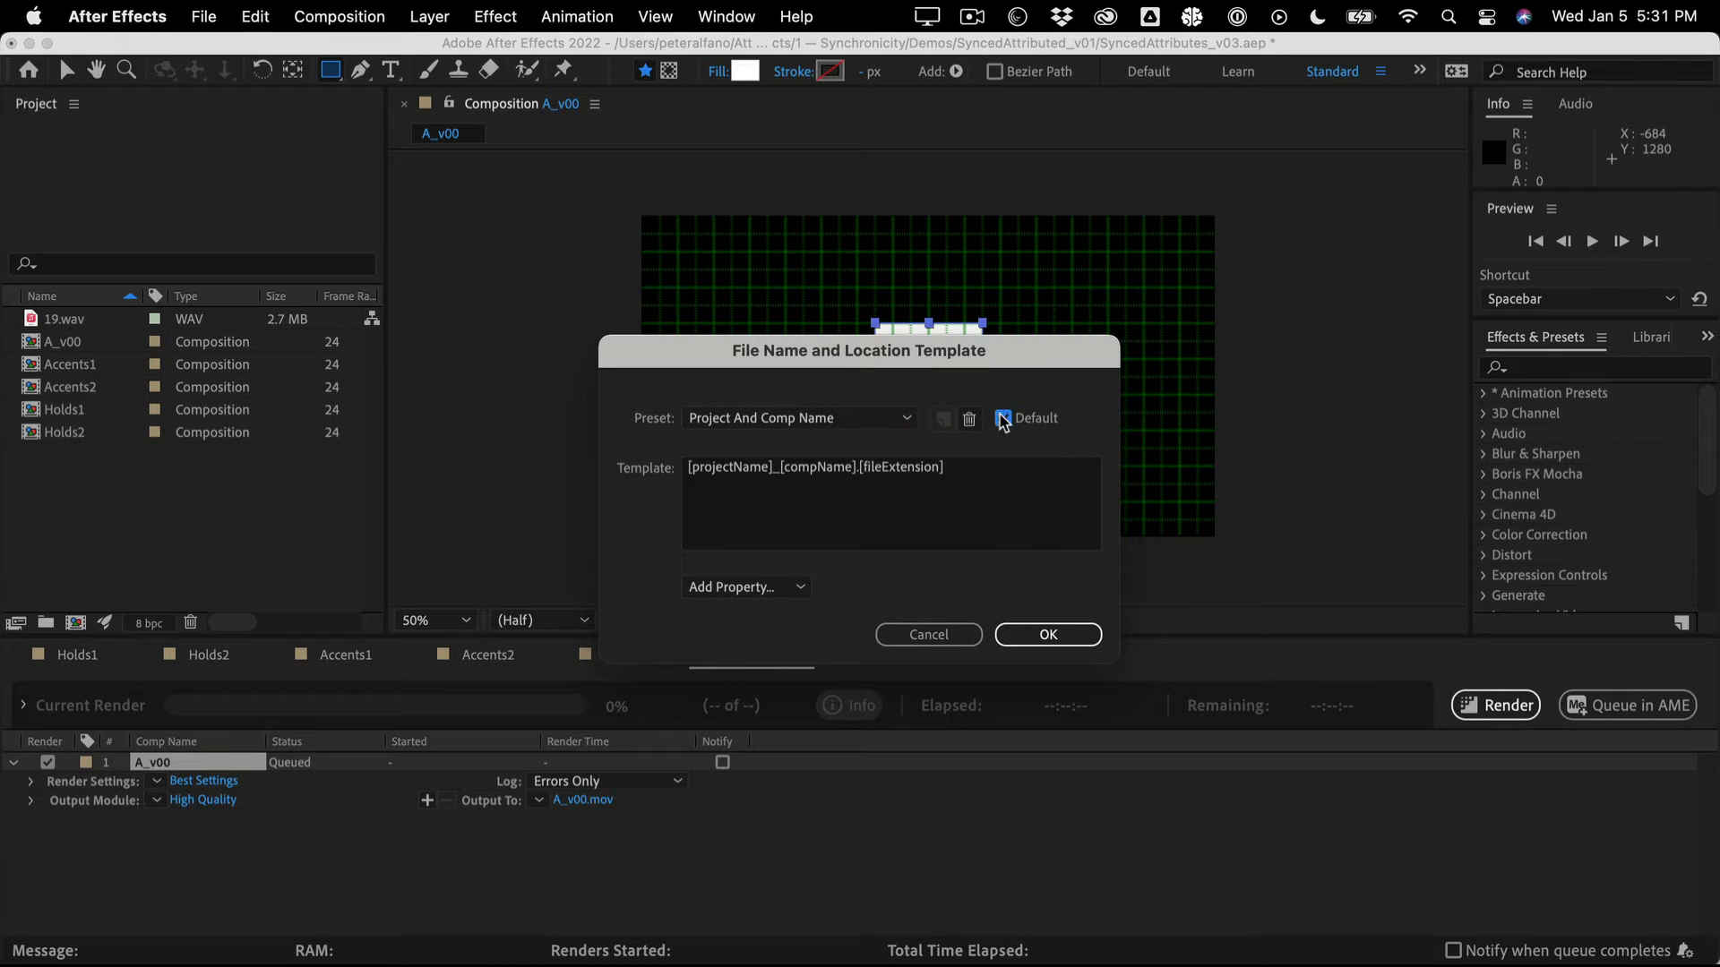
{"action": "left_click", "coordinate": [1039, 633]}
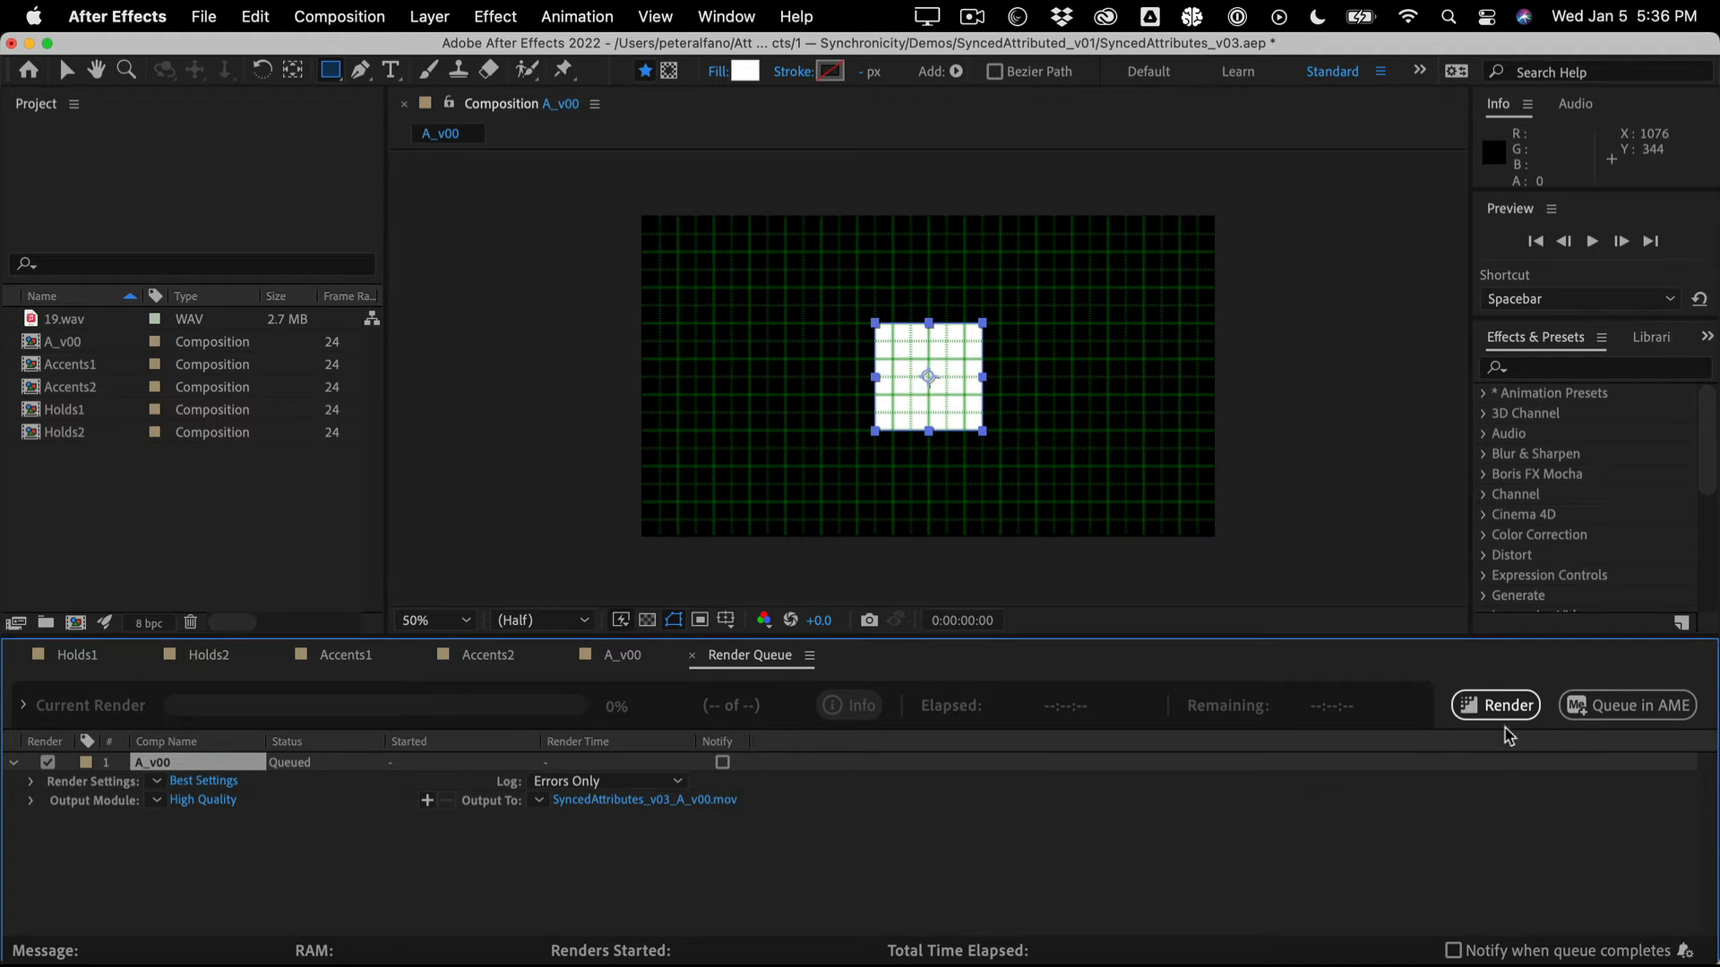
Send the queued A_v00 render to Media Encoder, choose the H.264 format and open its export settings.
{"action": "left_click", "coordinate": [1632, 714]}
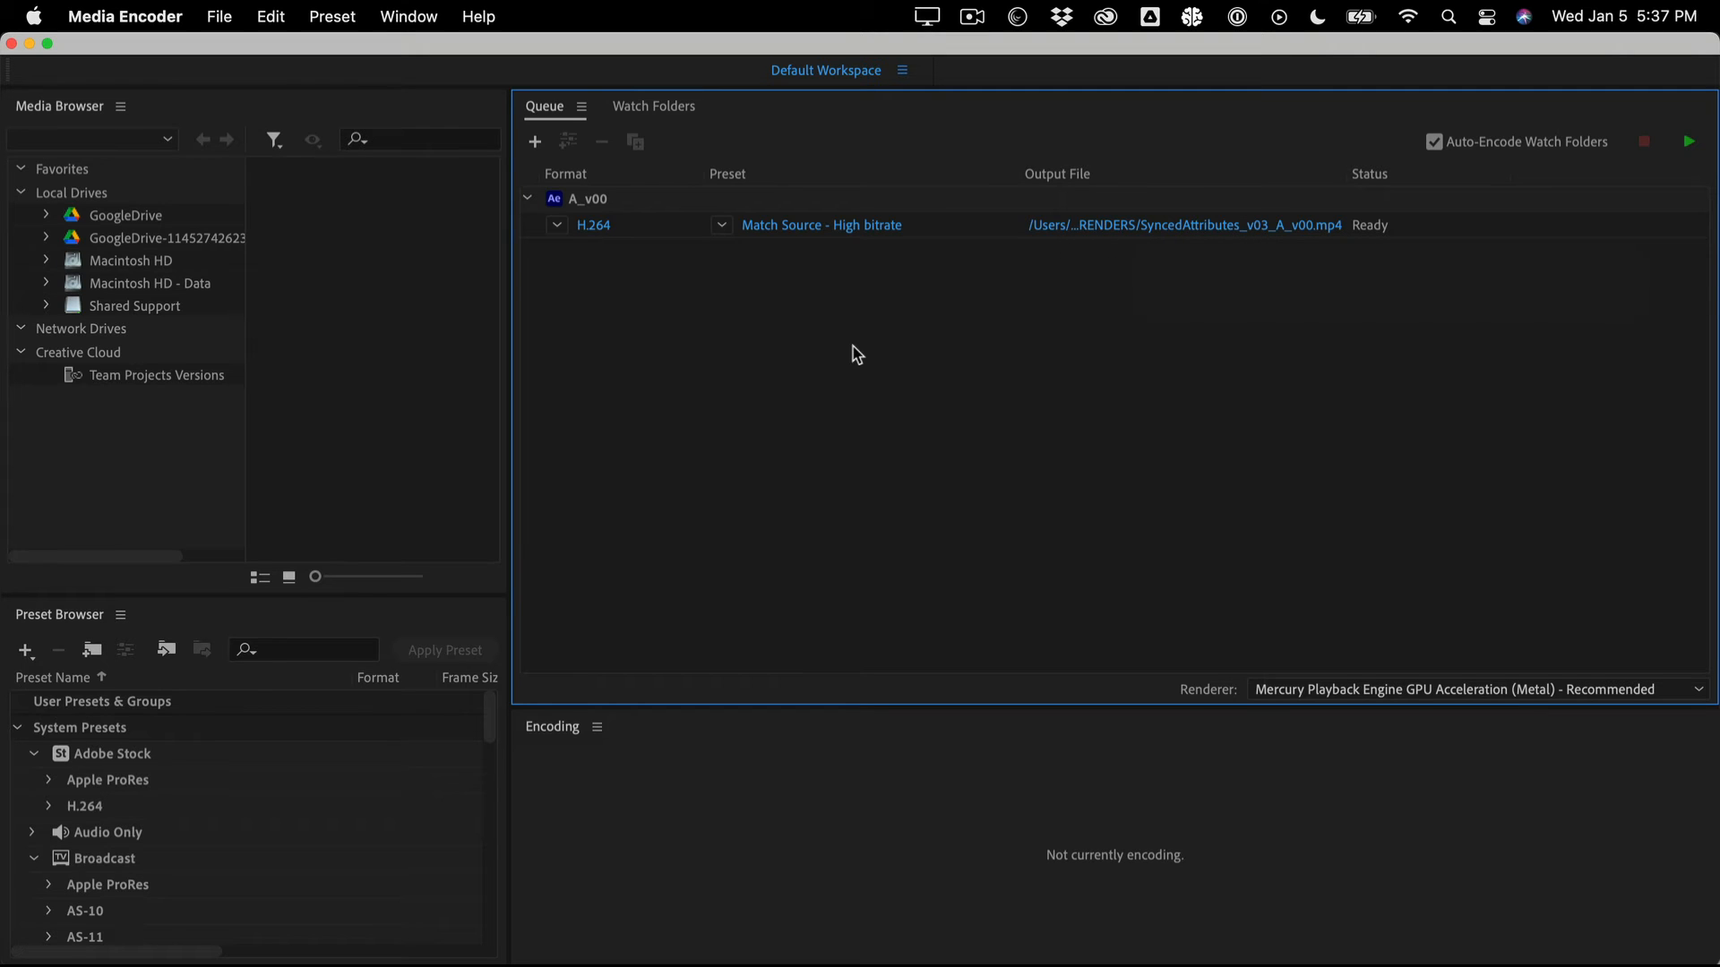
{"action": "left_click", "coordinate": [556, 226]}
{"action": "left_click", "coordinate": [610, 482]}
{"action": "left_click", "coordinate": [807, 229]}
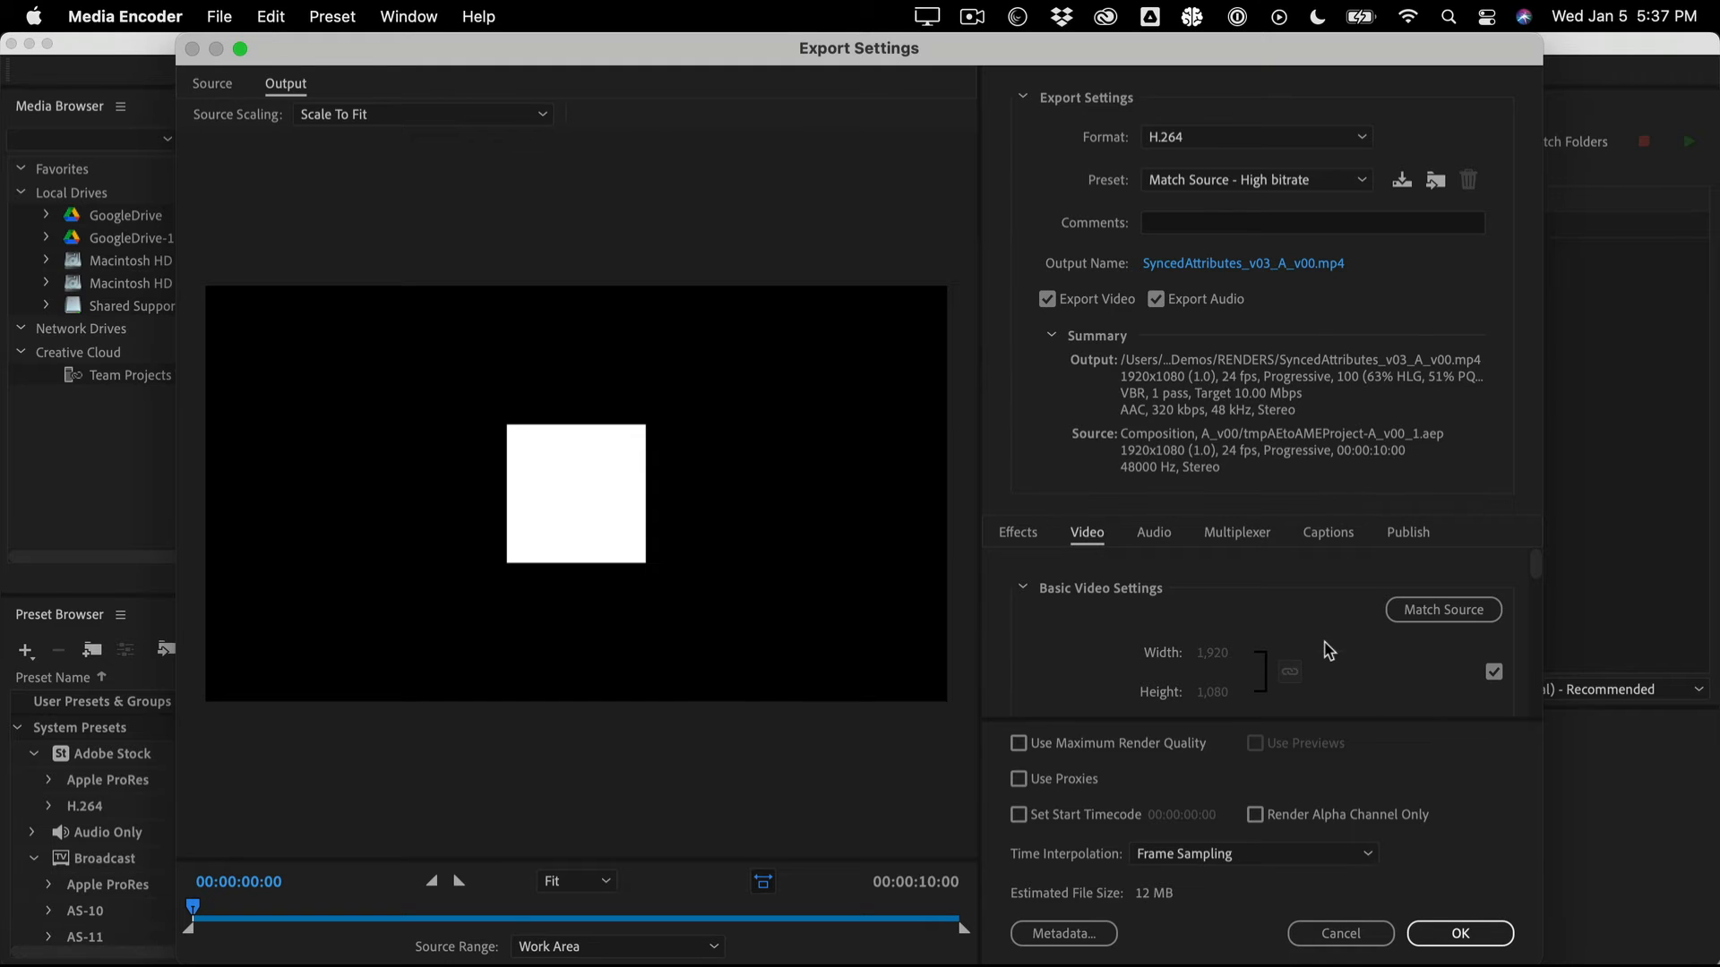
Set the bitrate encoding in the video export settings to VBR, 2 pass.
{"action": "scroll", "coordinate": [1330, 647], "scroll_direction": "down", "scroll_amount": 6}
{"action": "scroll", "coordinate": [1328, 651], "scroll_direction": "up", "scroll_amount": 2}
{"action": "scroll", "coordinate": [1329, 650], "scroll_direction": "up", "scroll_amount": 2}
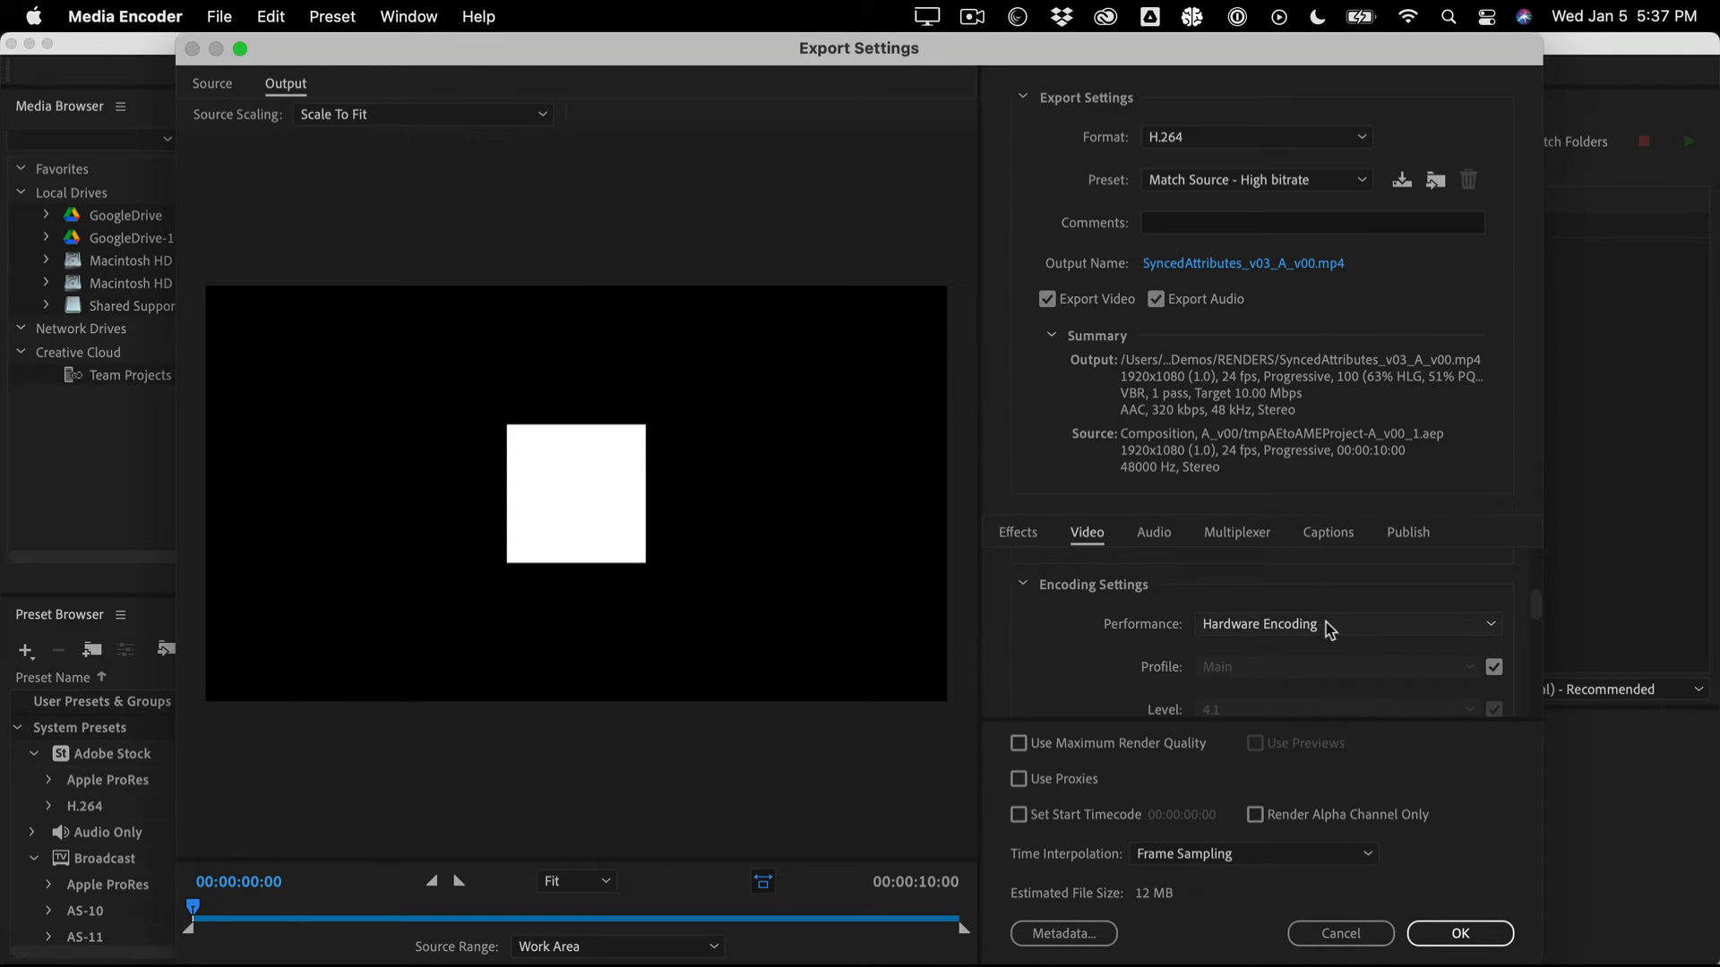
{"action": "scroll", "coordinate": [1324, 625], "scroll_direction": "down", "scroll_amount": 1}
{"action": "scroll", "coordinate": [1337, 678], "scroll_direction": "up", "scroll_amount": 1}
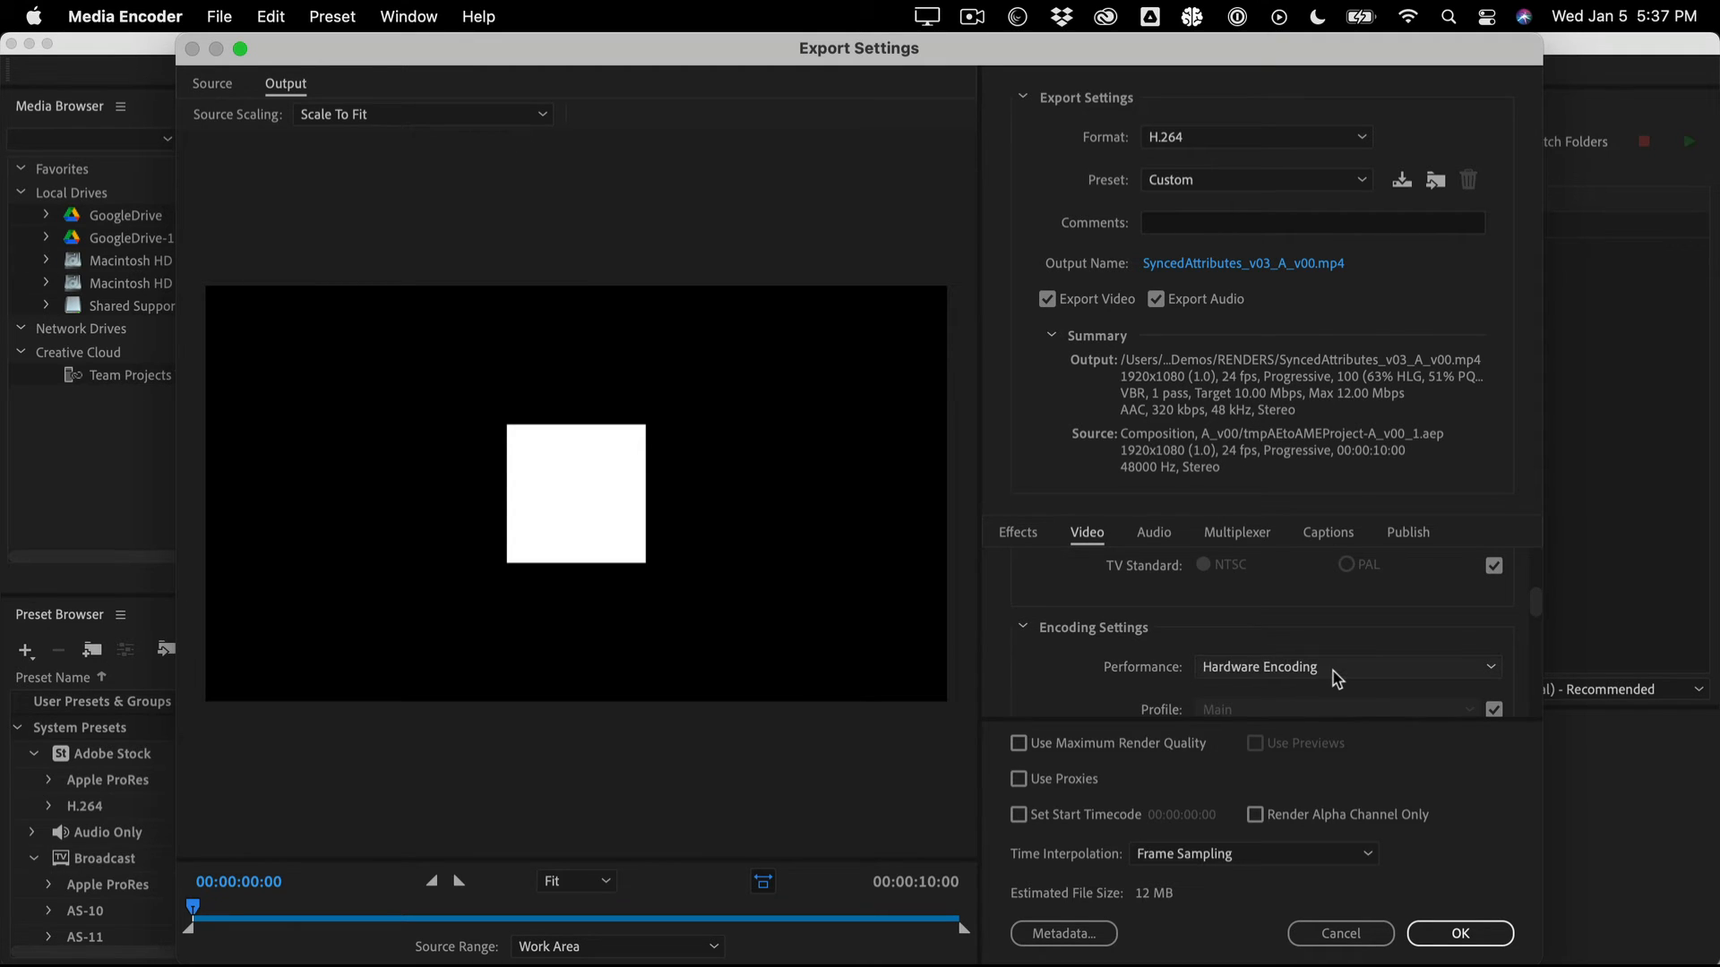
{"action": "scroll", "coordinate": [1348, 666], "scroll_direction": "down", "scroll_amount": 1}
{"action": "scroll", "coordinate": [1348, 665], "scroll_direction": "up", "scroll_amount": 1}
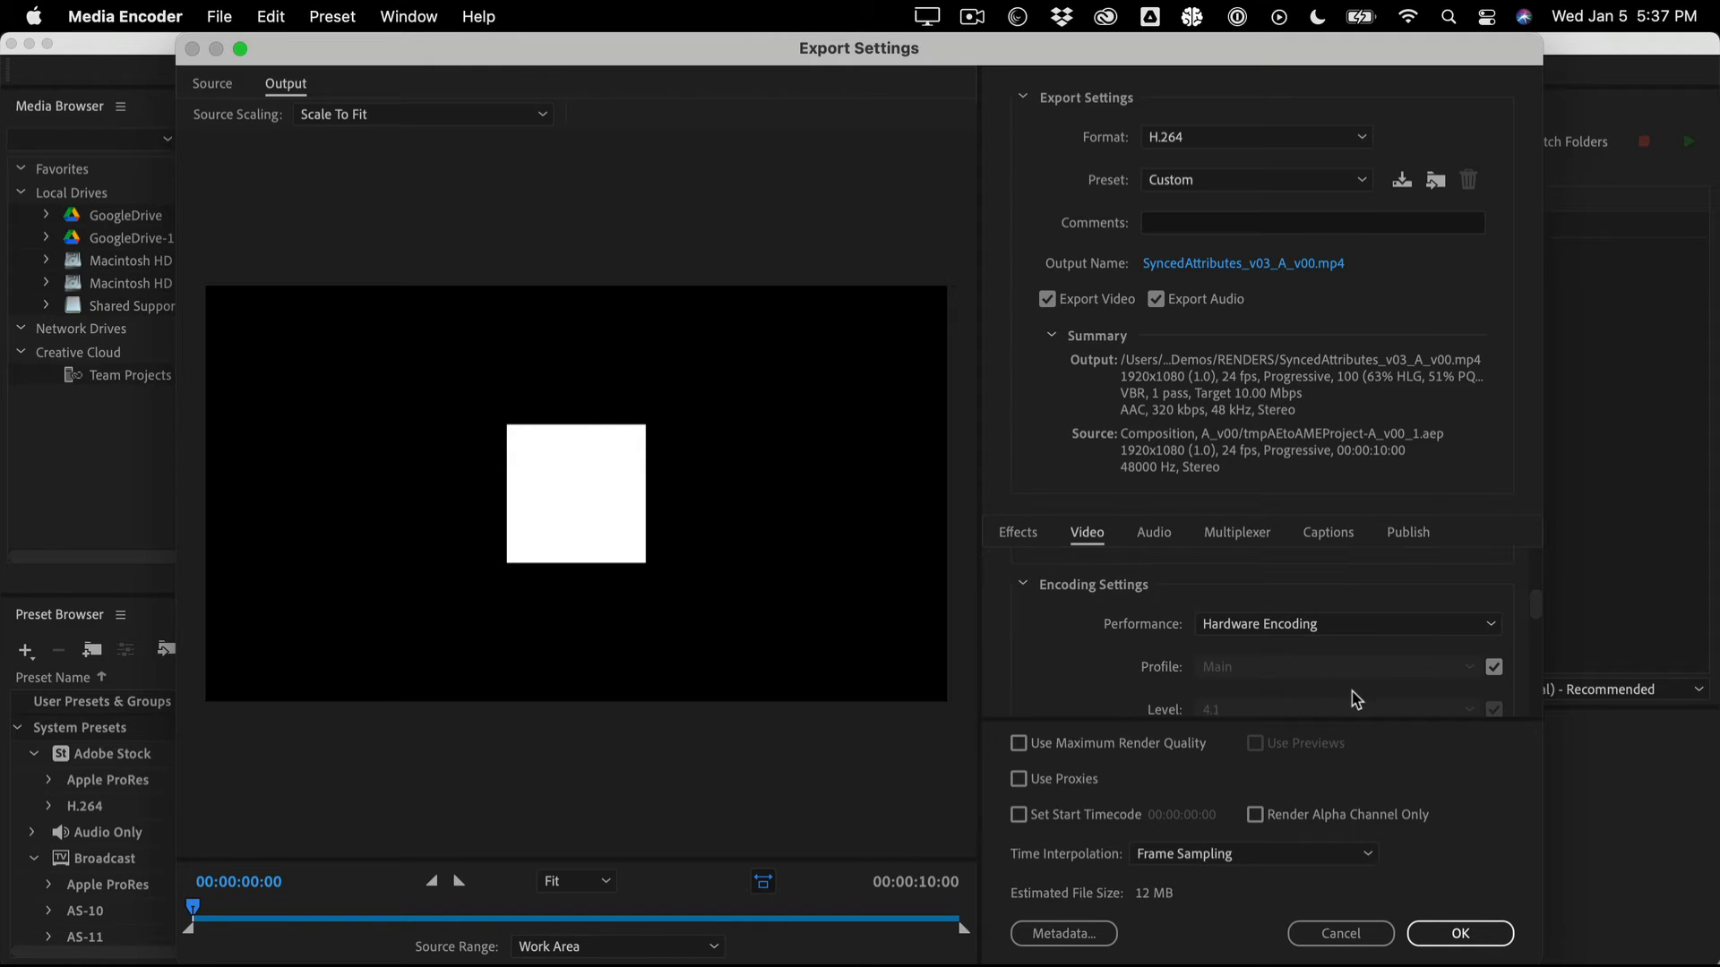
{"action": "scroll", "coordinate": [1352, 714], "scroll_direction": "down", "scroll_amount": 3}
{"action": "scroll", "coordinate": [1348, 712], "scroll_direction": "down", "scroll_amount": 2}
{"action": "scroll", "coordinate": [1348, 710], "scroll_direction": "up", "scroll_amount": 3}
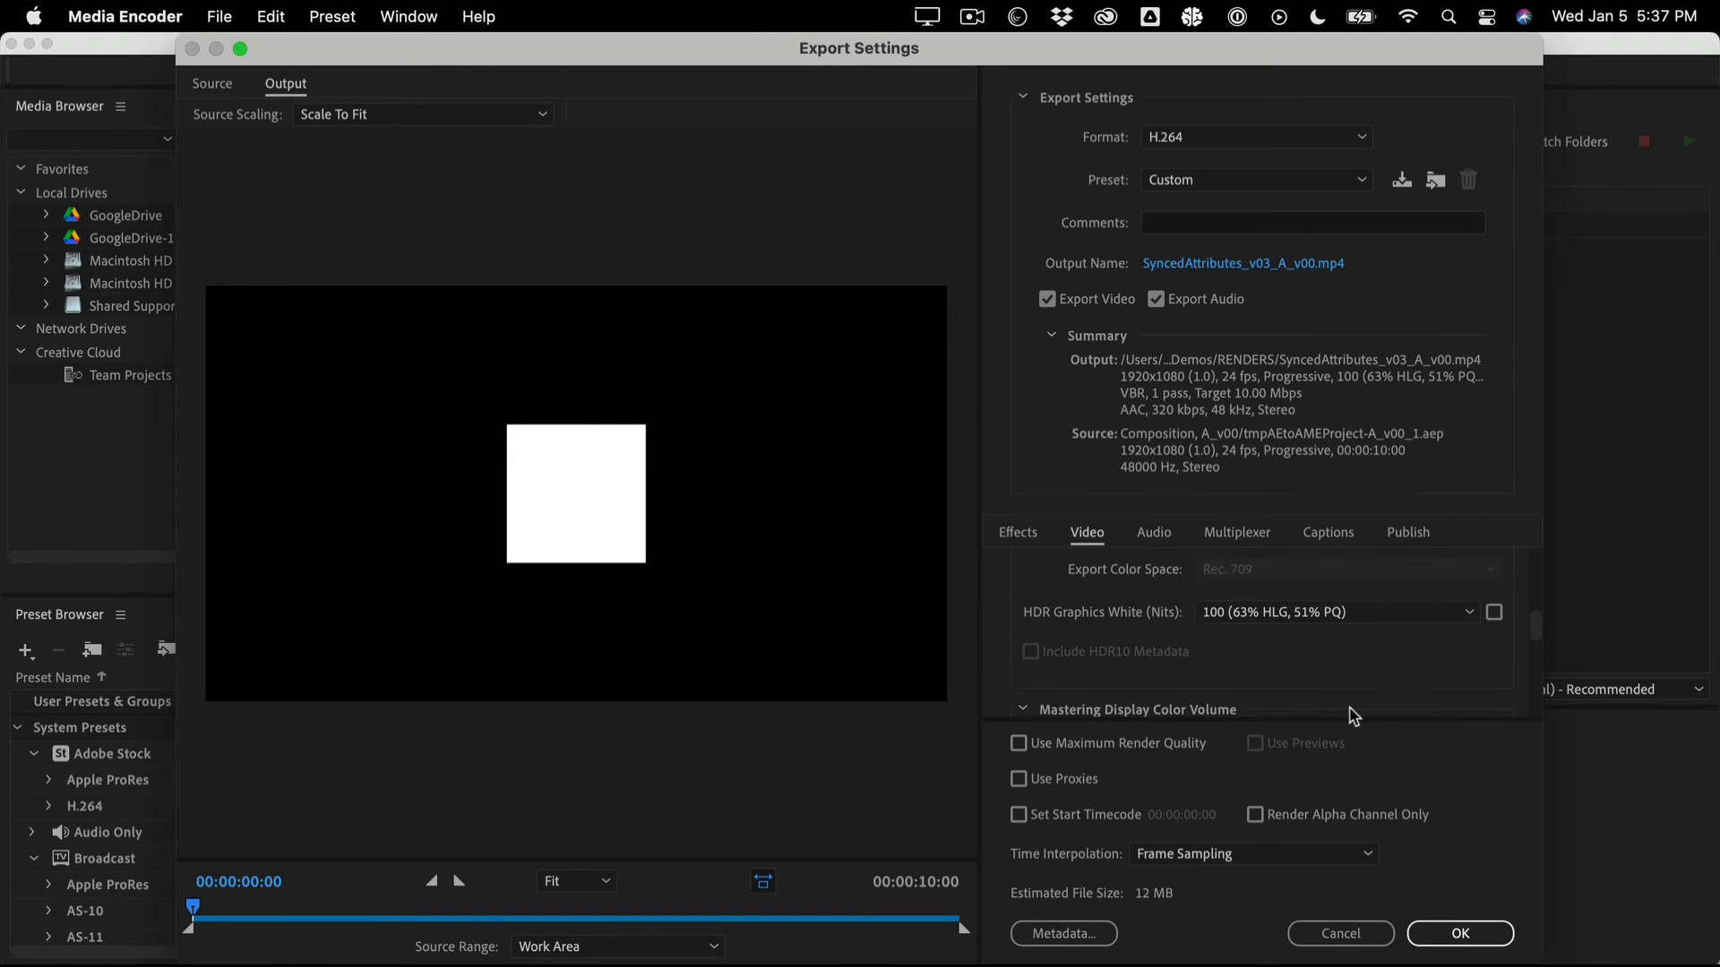
{"action": "scroll", "coordinate": [1366, 670], "scroll_direction": "down", "scroll_amount": 4}
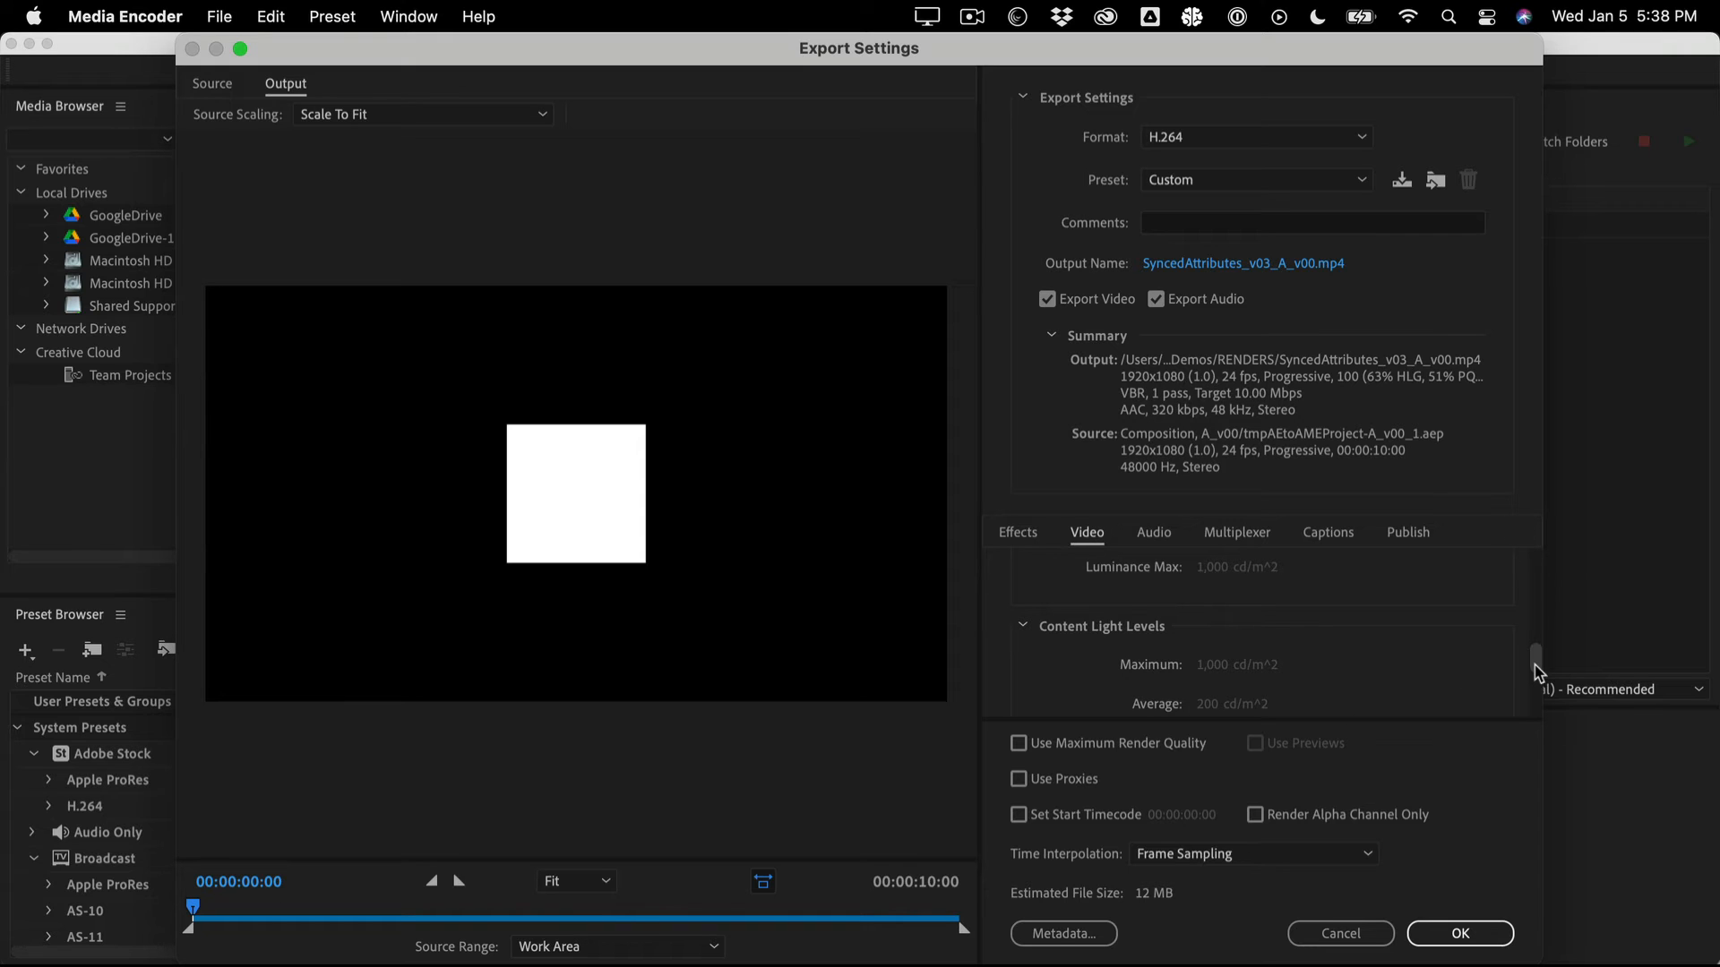
{"action": "left_click_drag", "start_coordinate": [1537, 667], "coordinate": [1539, 693]}
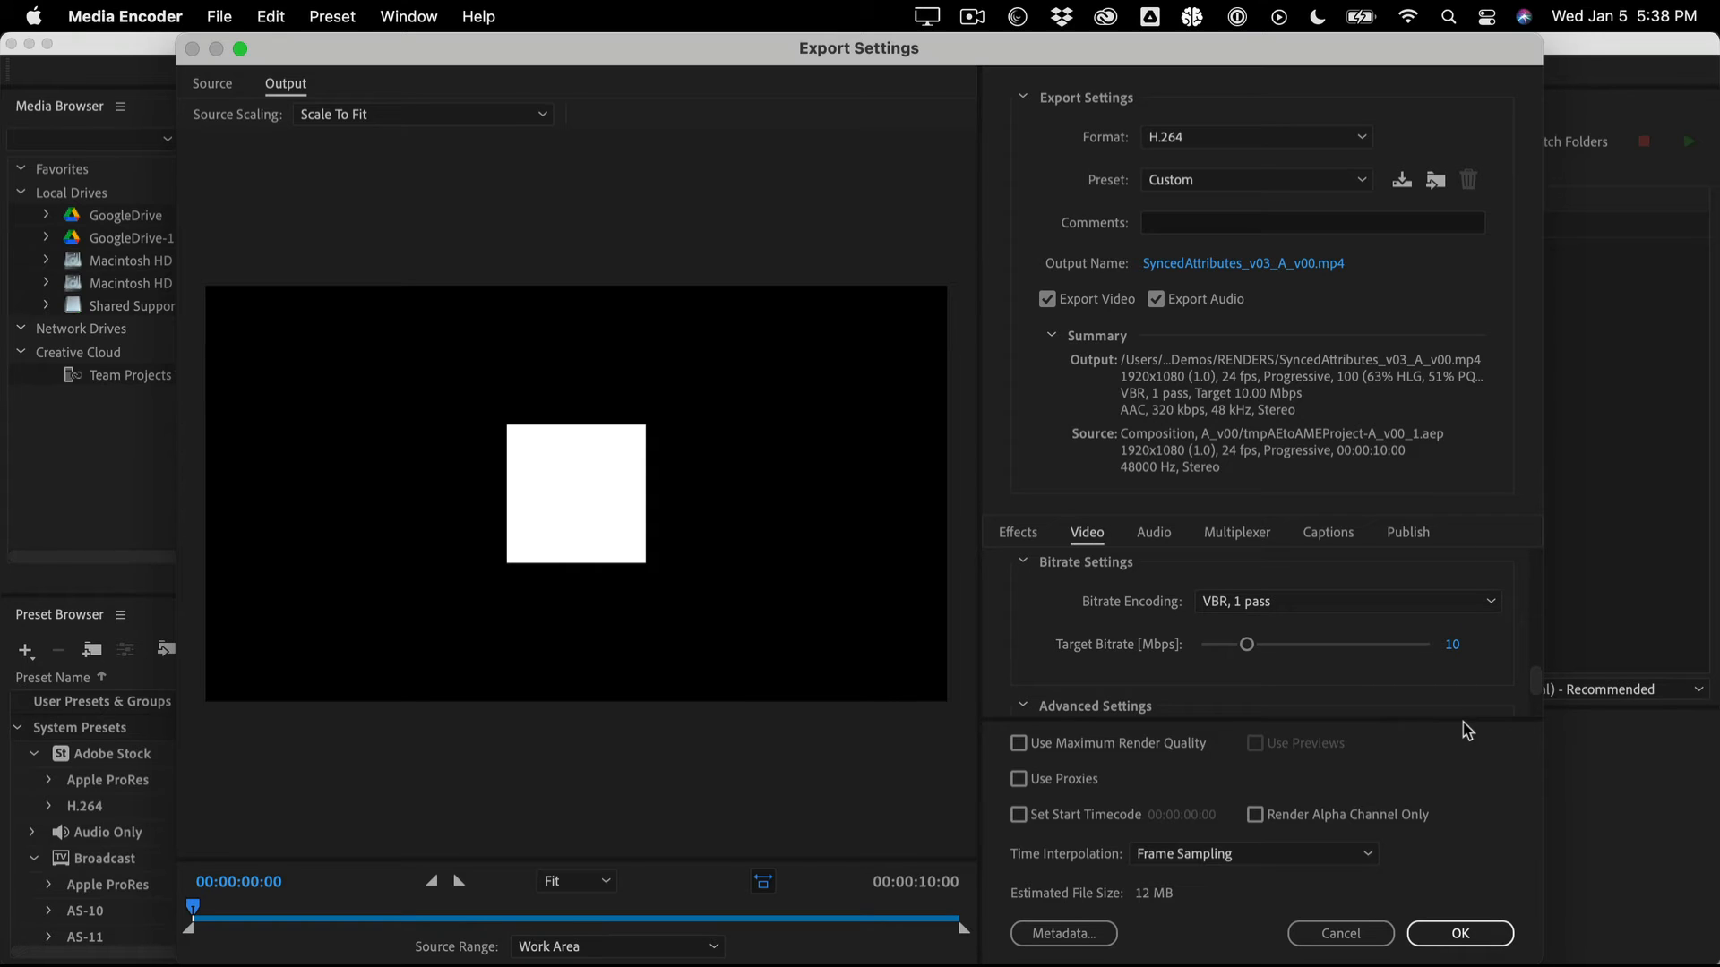
{"action": "left_click", "coordinate": [1375, 603]}
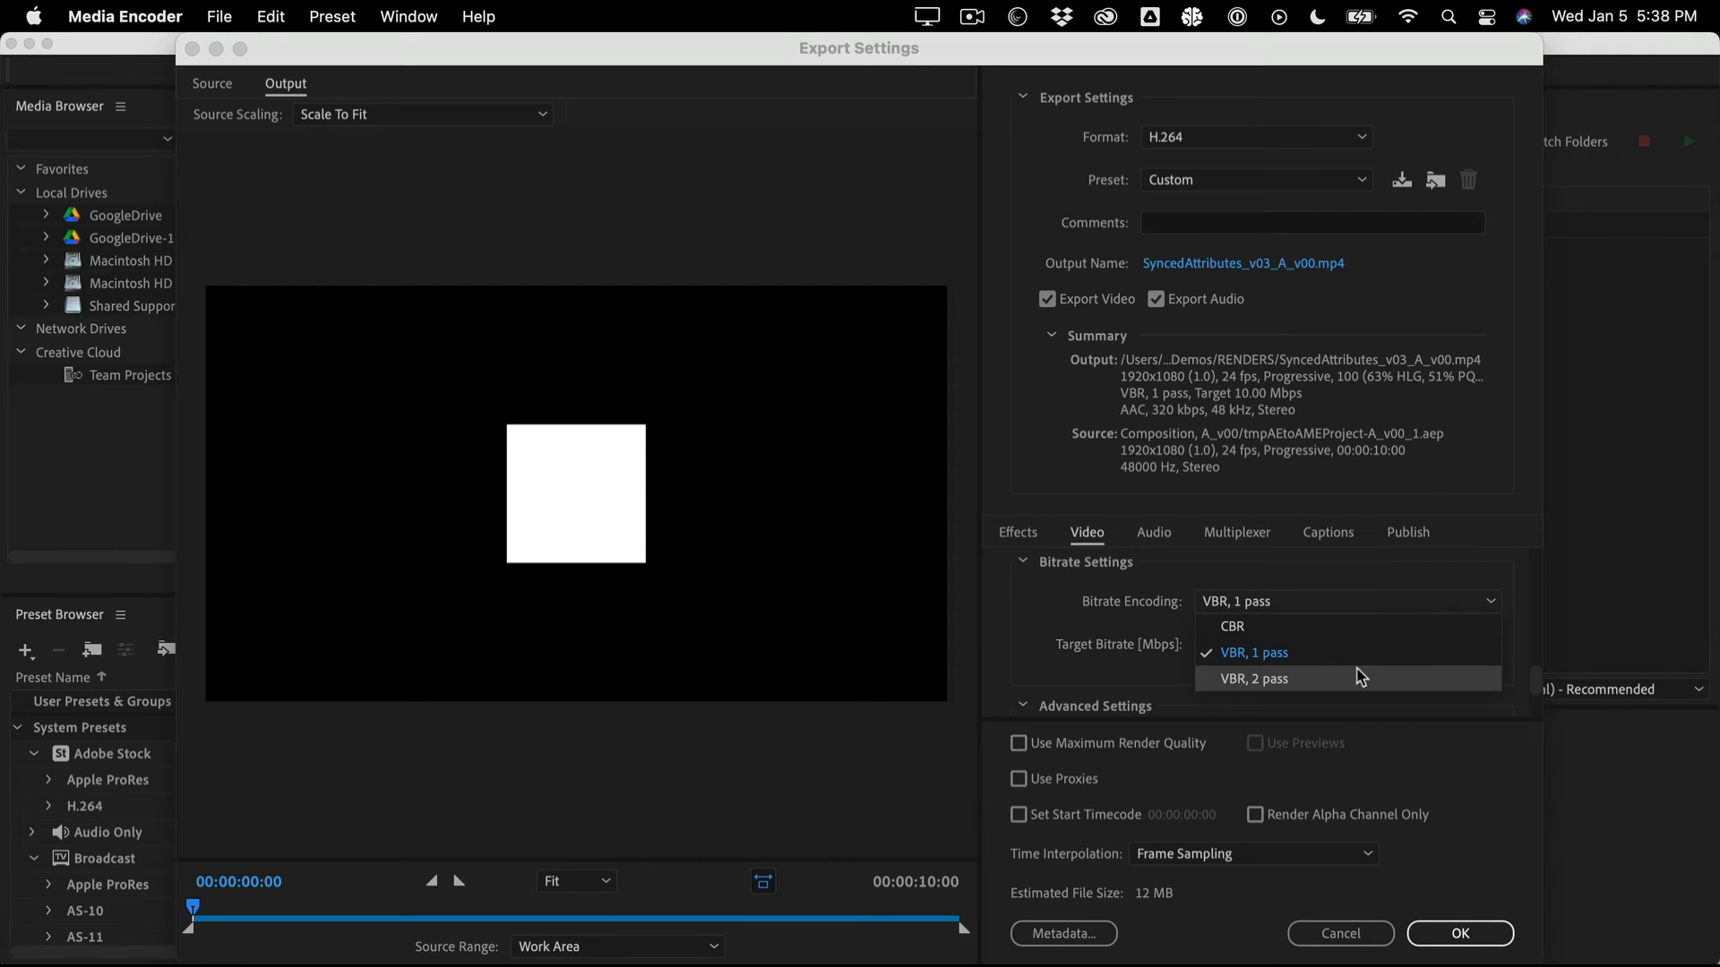
{"action": "left_click", "coordinate": [1360, 678]}
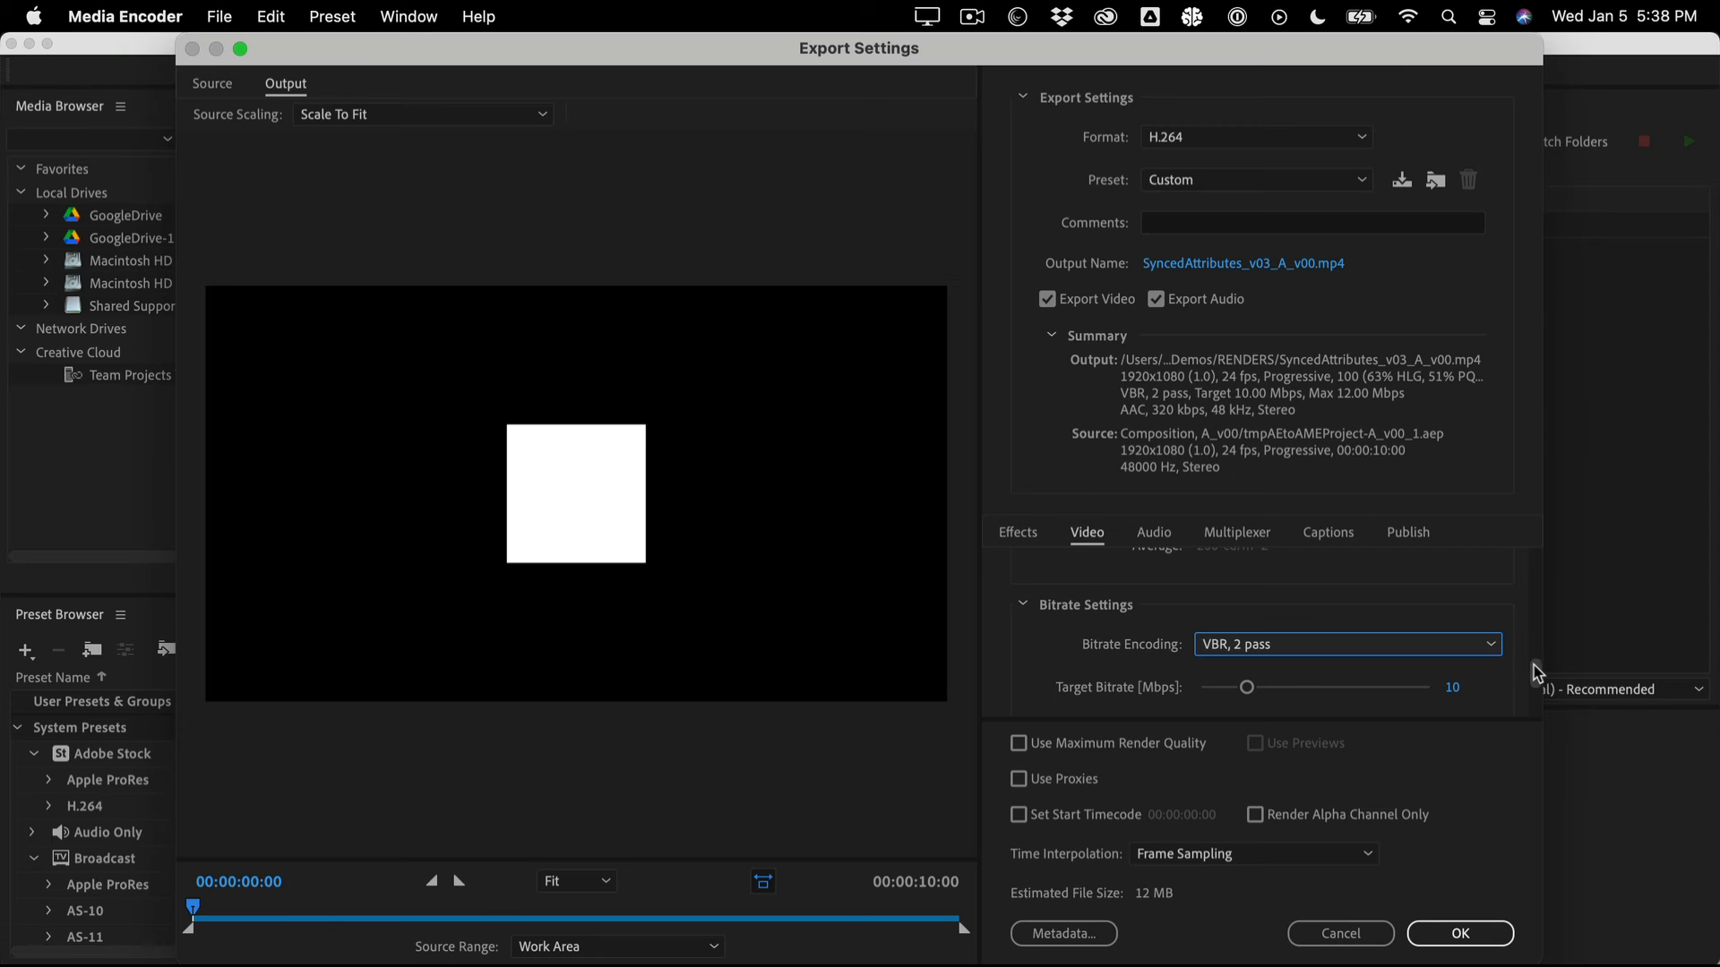
Set the target bitrate to 8 Mbps and the maximum bitrate to 10 Mbps.
{"action": "left_click_drag", "start_coordinate": [1537, 674], "coordinate": [1536, 692]}
{"action": "left_click", "coordinate": [1453, 598]}
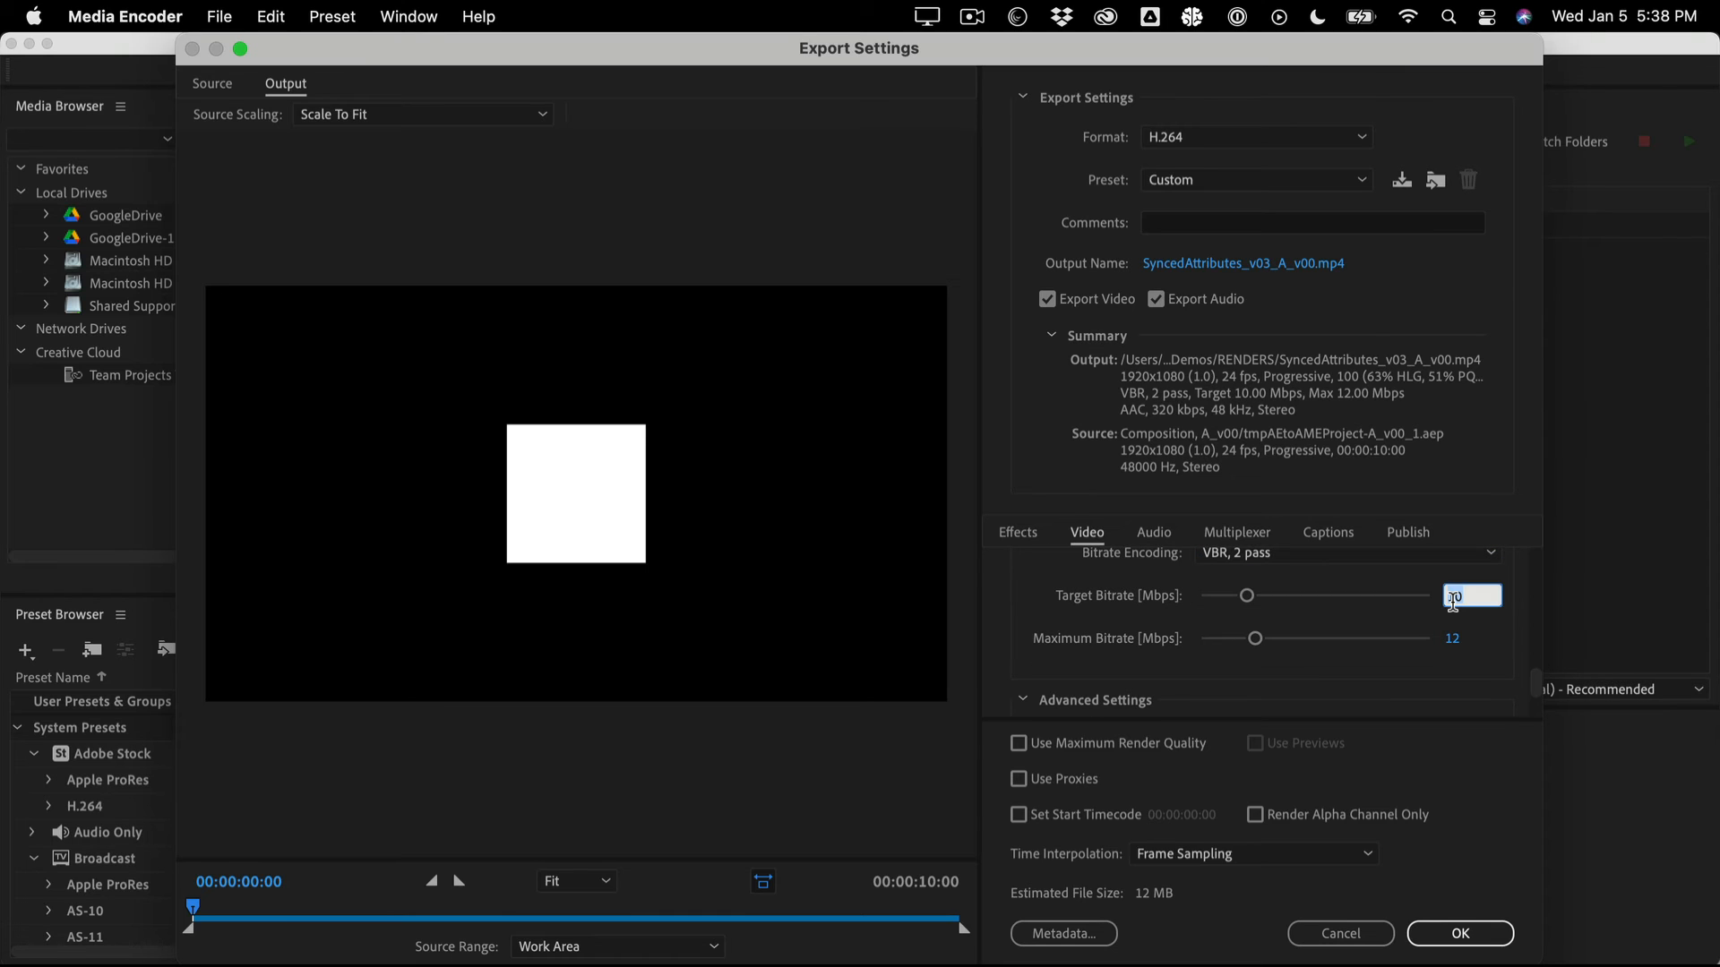
{"action": "type", "text": "8"}
{"action": "left_click", "coordinate": [1453, 639]}
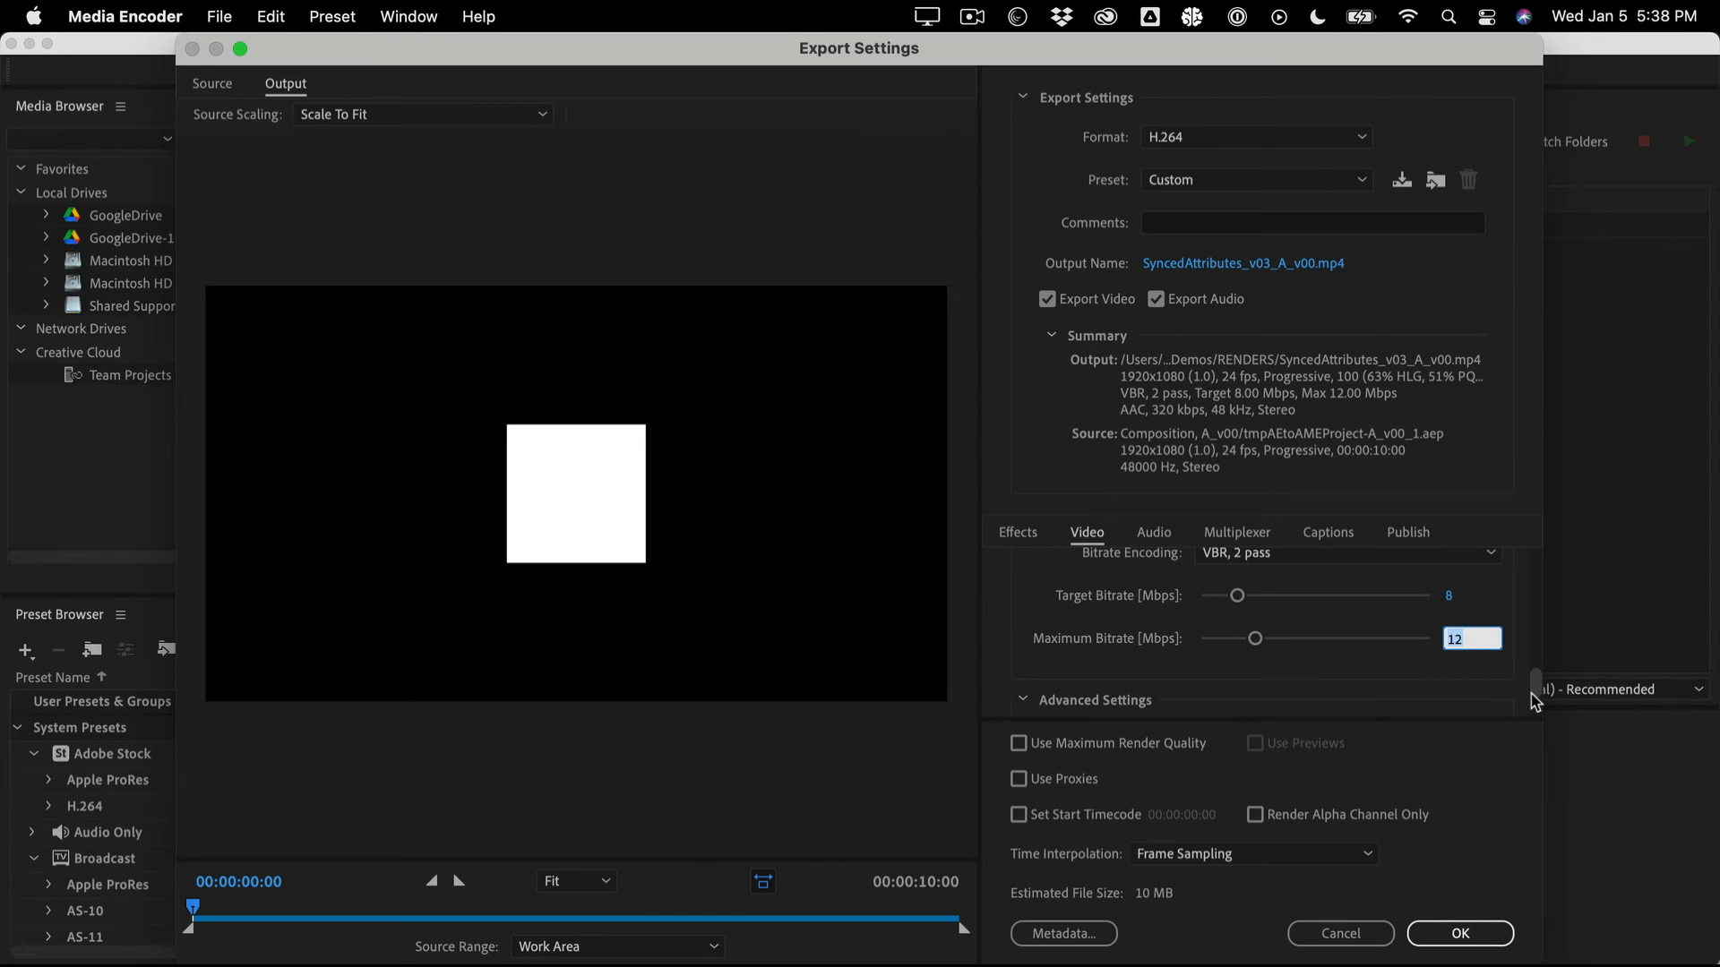
{"action": "type", "text": "10"}
{"action": "left_click", "coordinate": [1490, 603]}
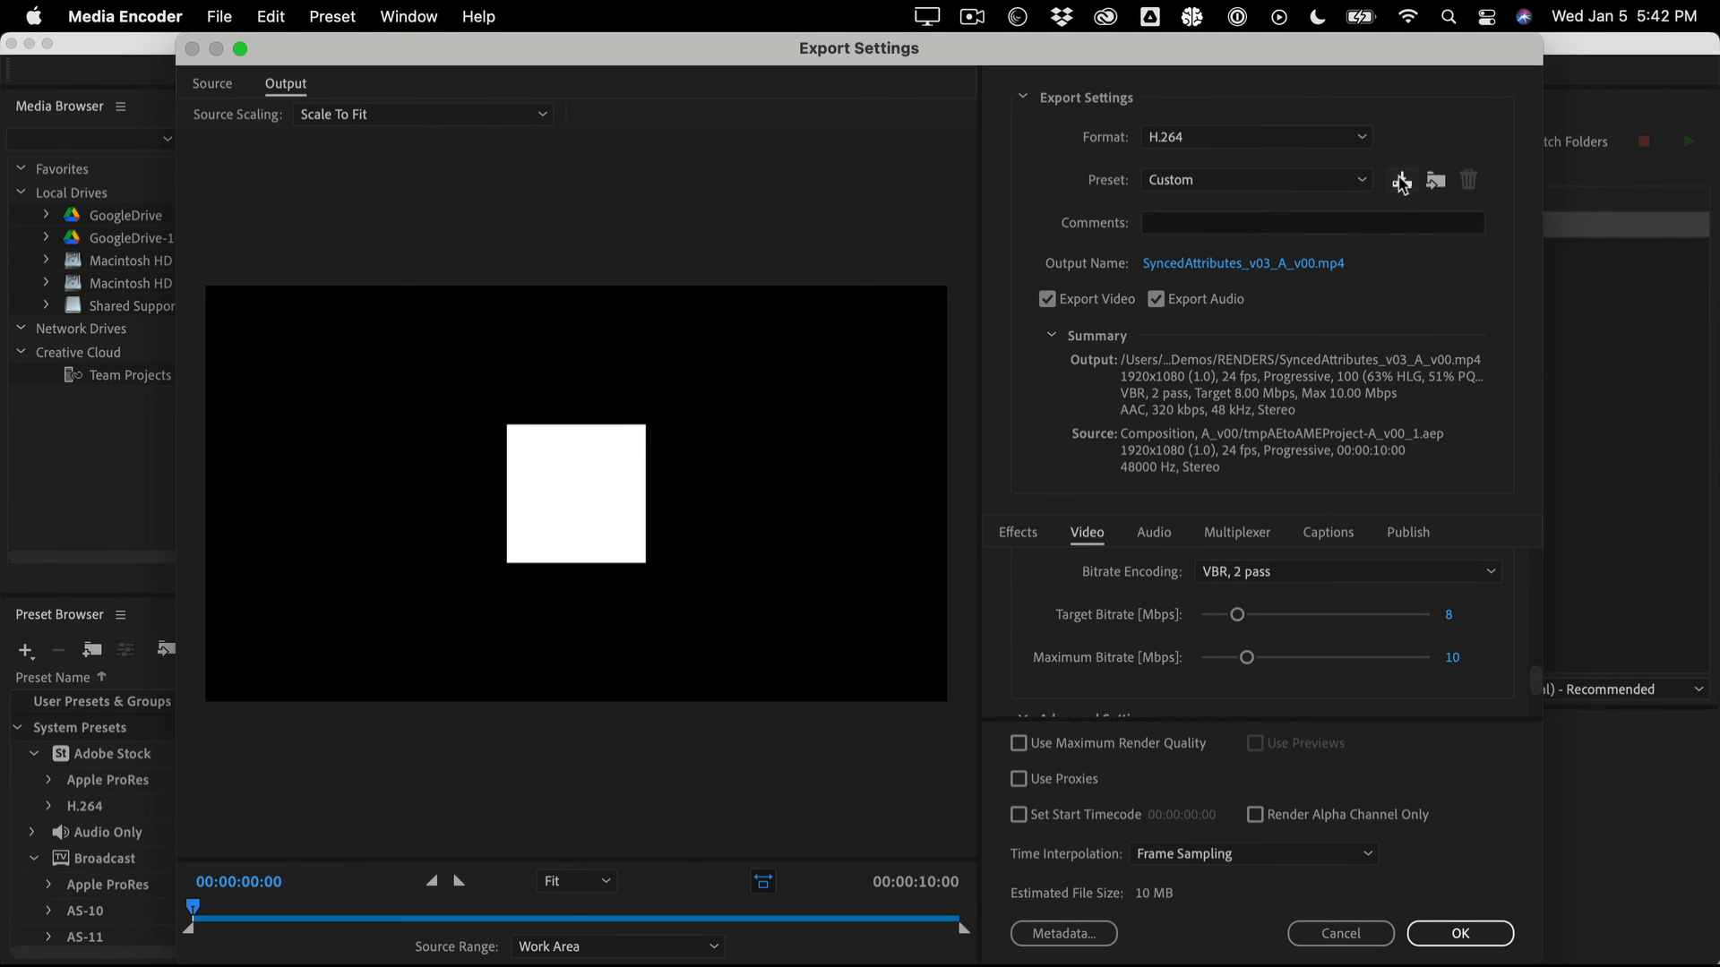
Start saving the current export settings as a new preset and name it ag350_upload_settting.
{"action": "left_click", "coordinate": [1402, 183]}
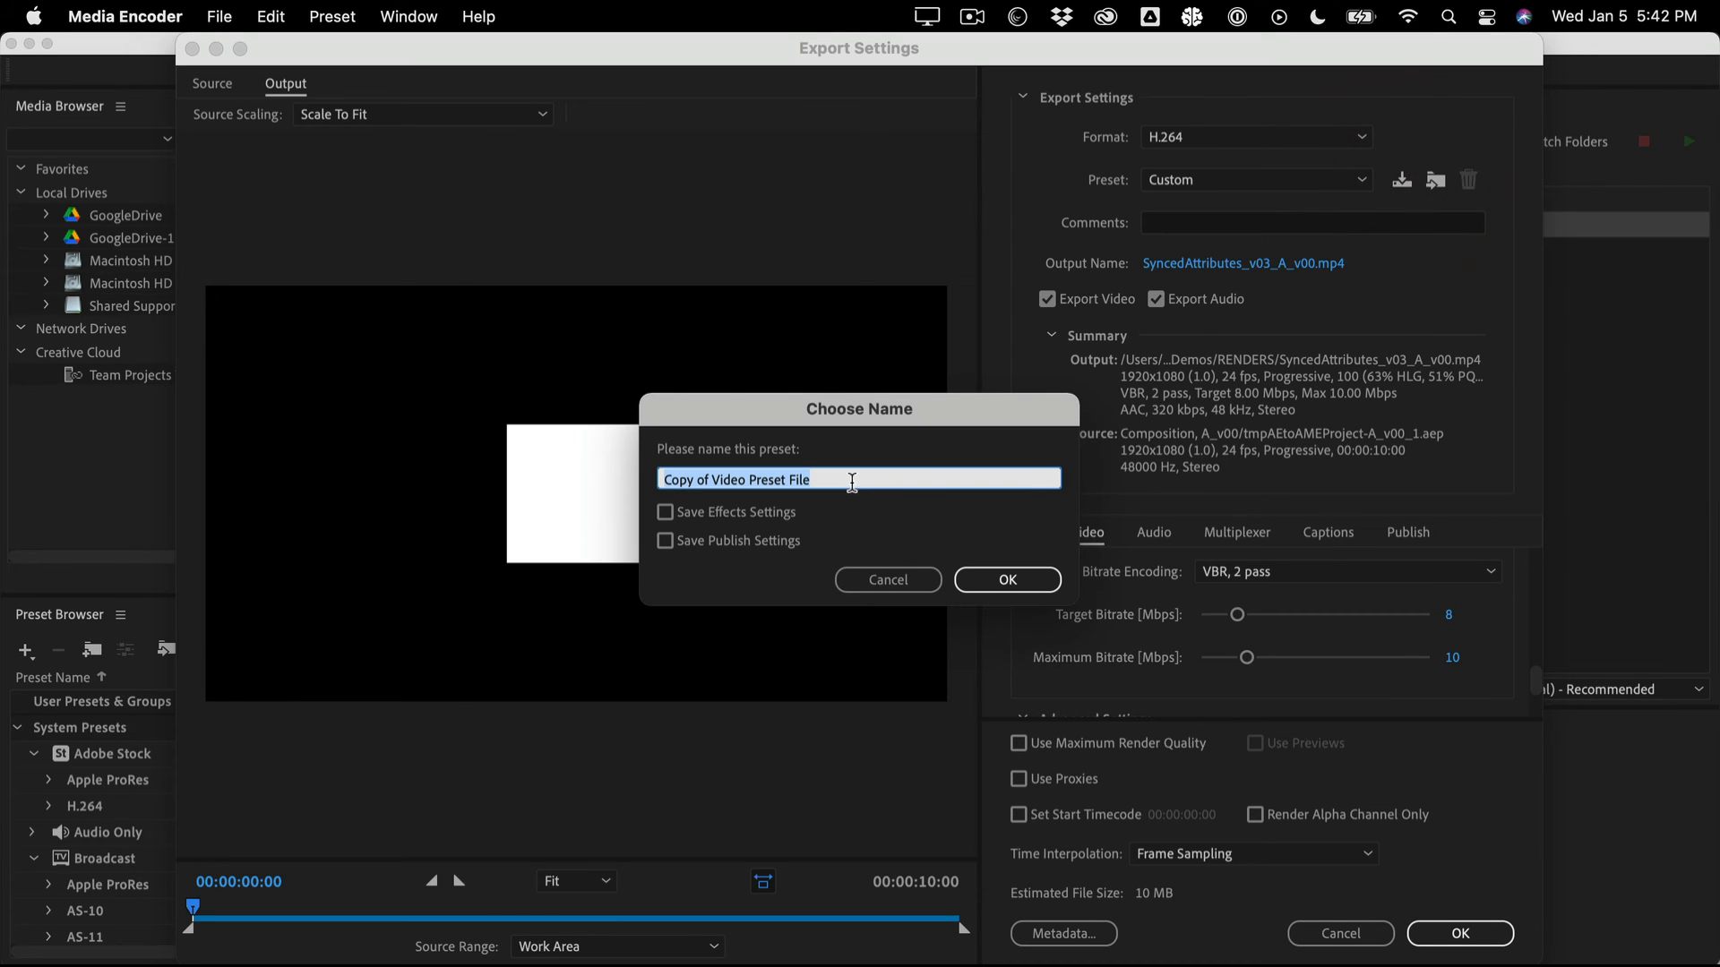
{"action": "left_click", "coordinate": [851, 478]}
{"action": "triple_click", "coordinate": [851, 477]}
{"action": "left_click", "coordinate": [377, 412]}
{"action": "type", "text": "ag3"}
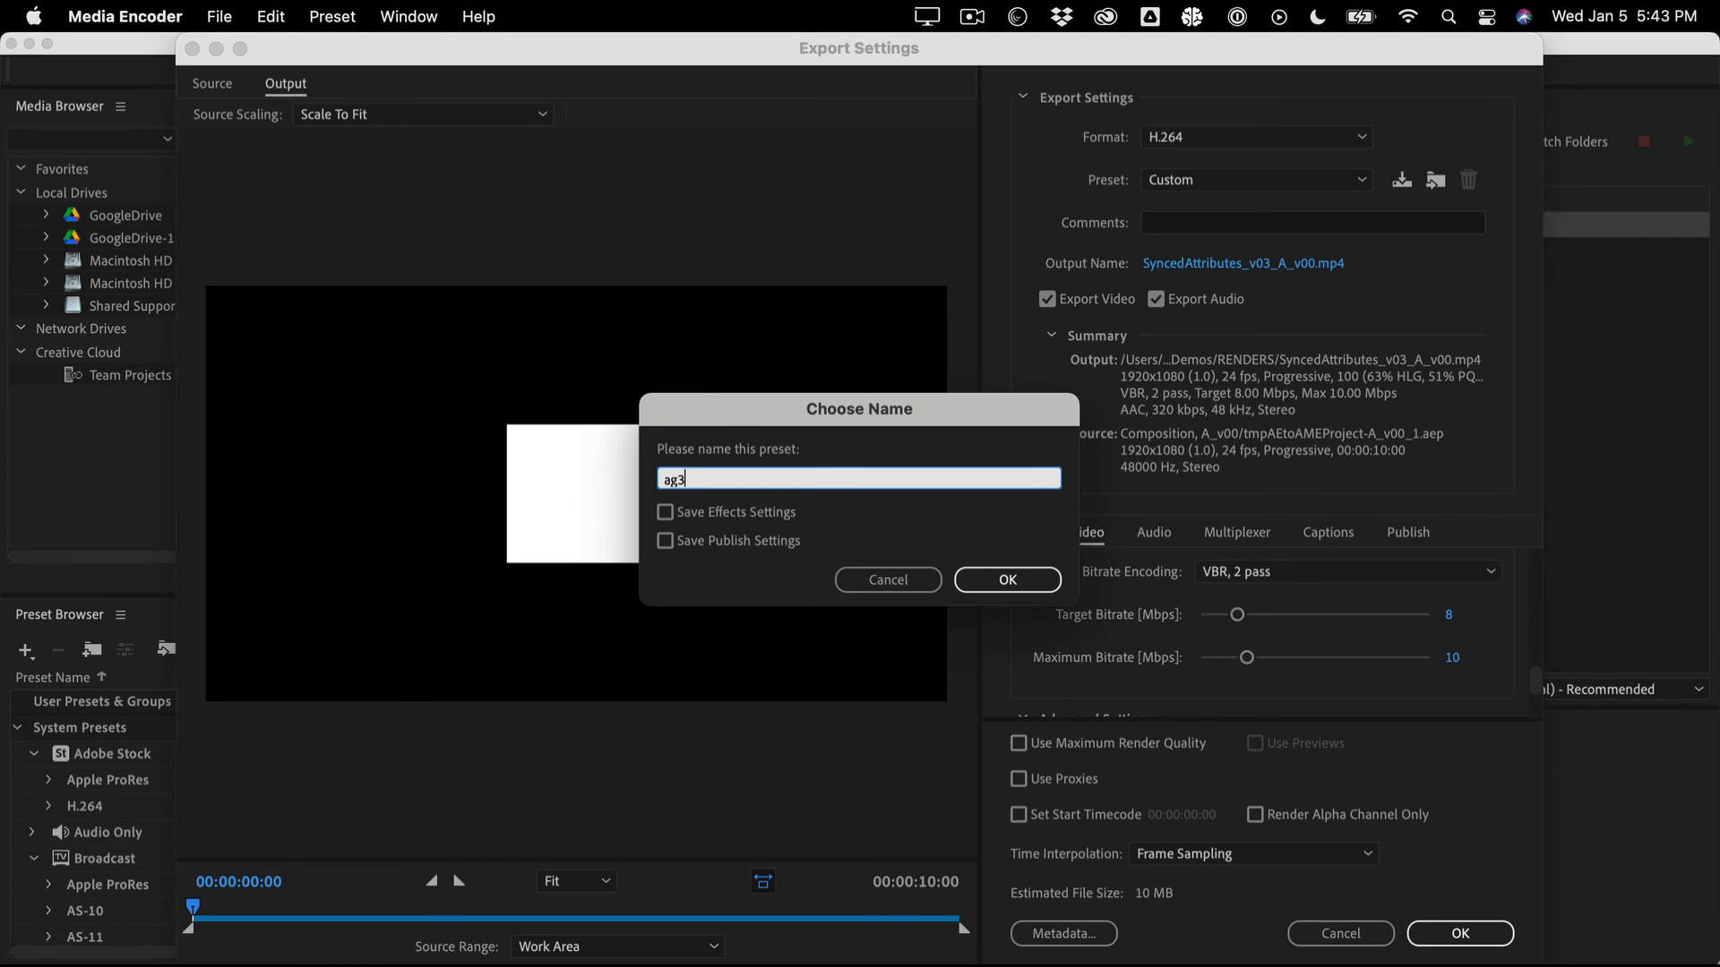
{"action": "type", "text": "50_"}
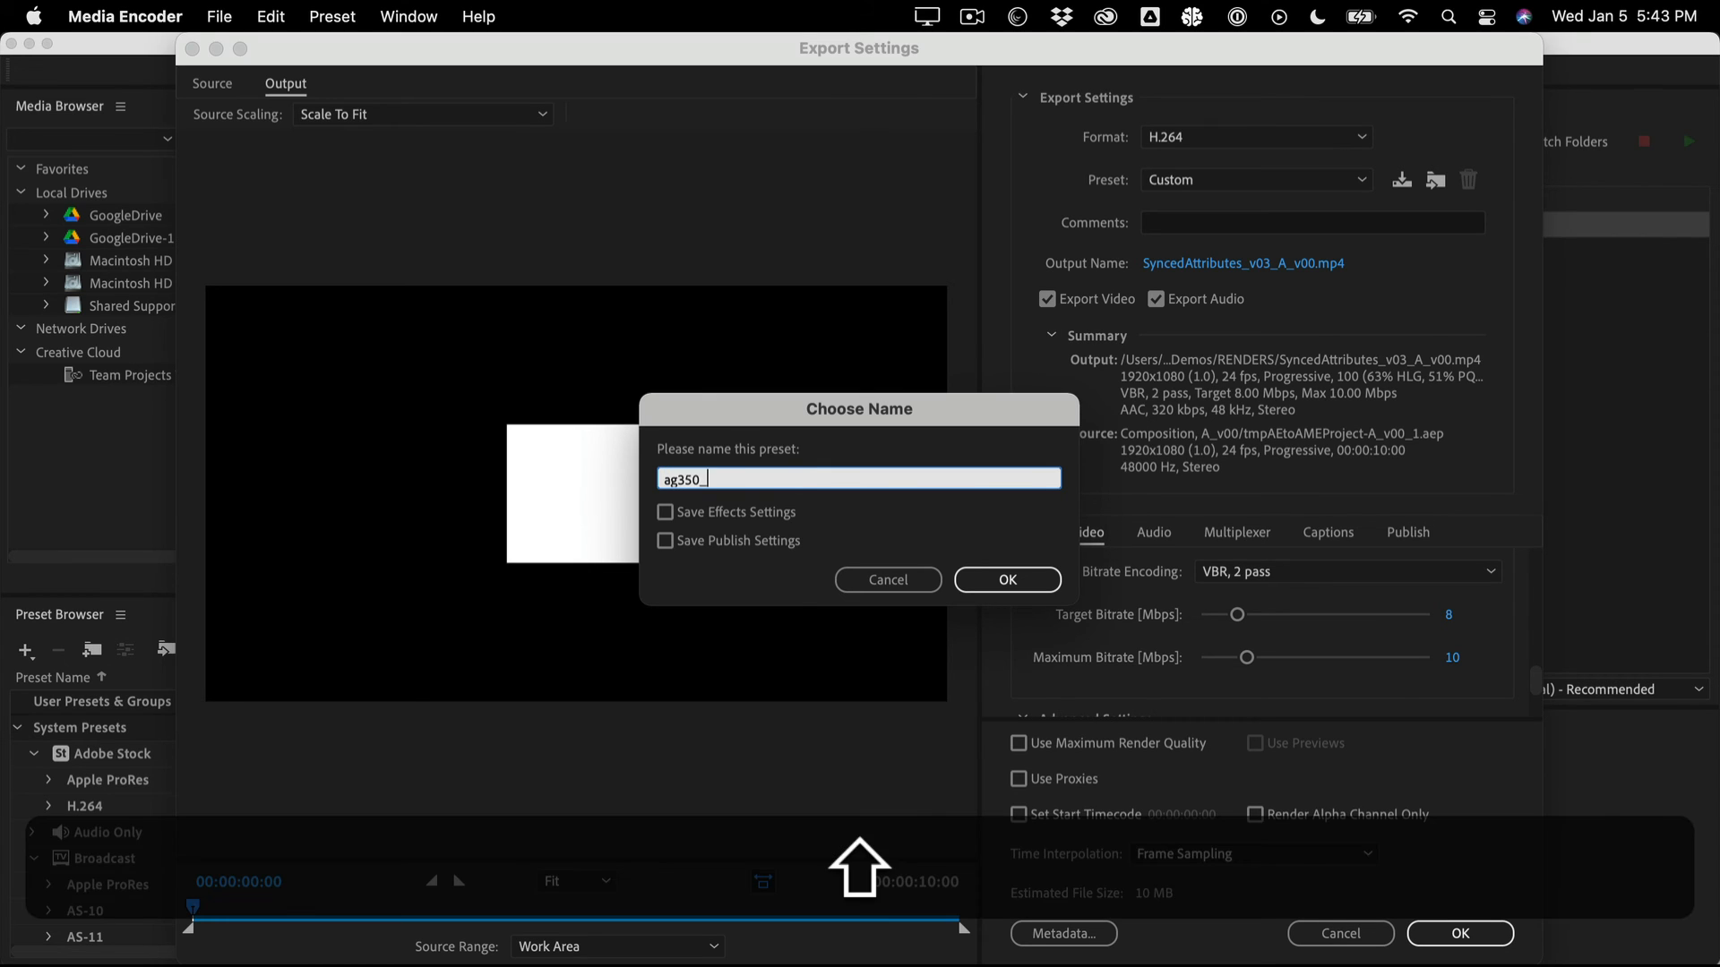
{"action": "type", "text": "upl"}
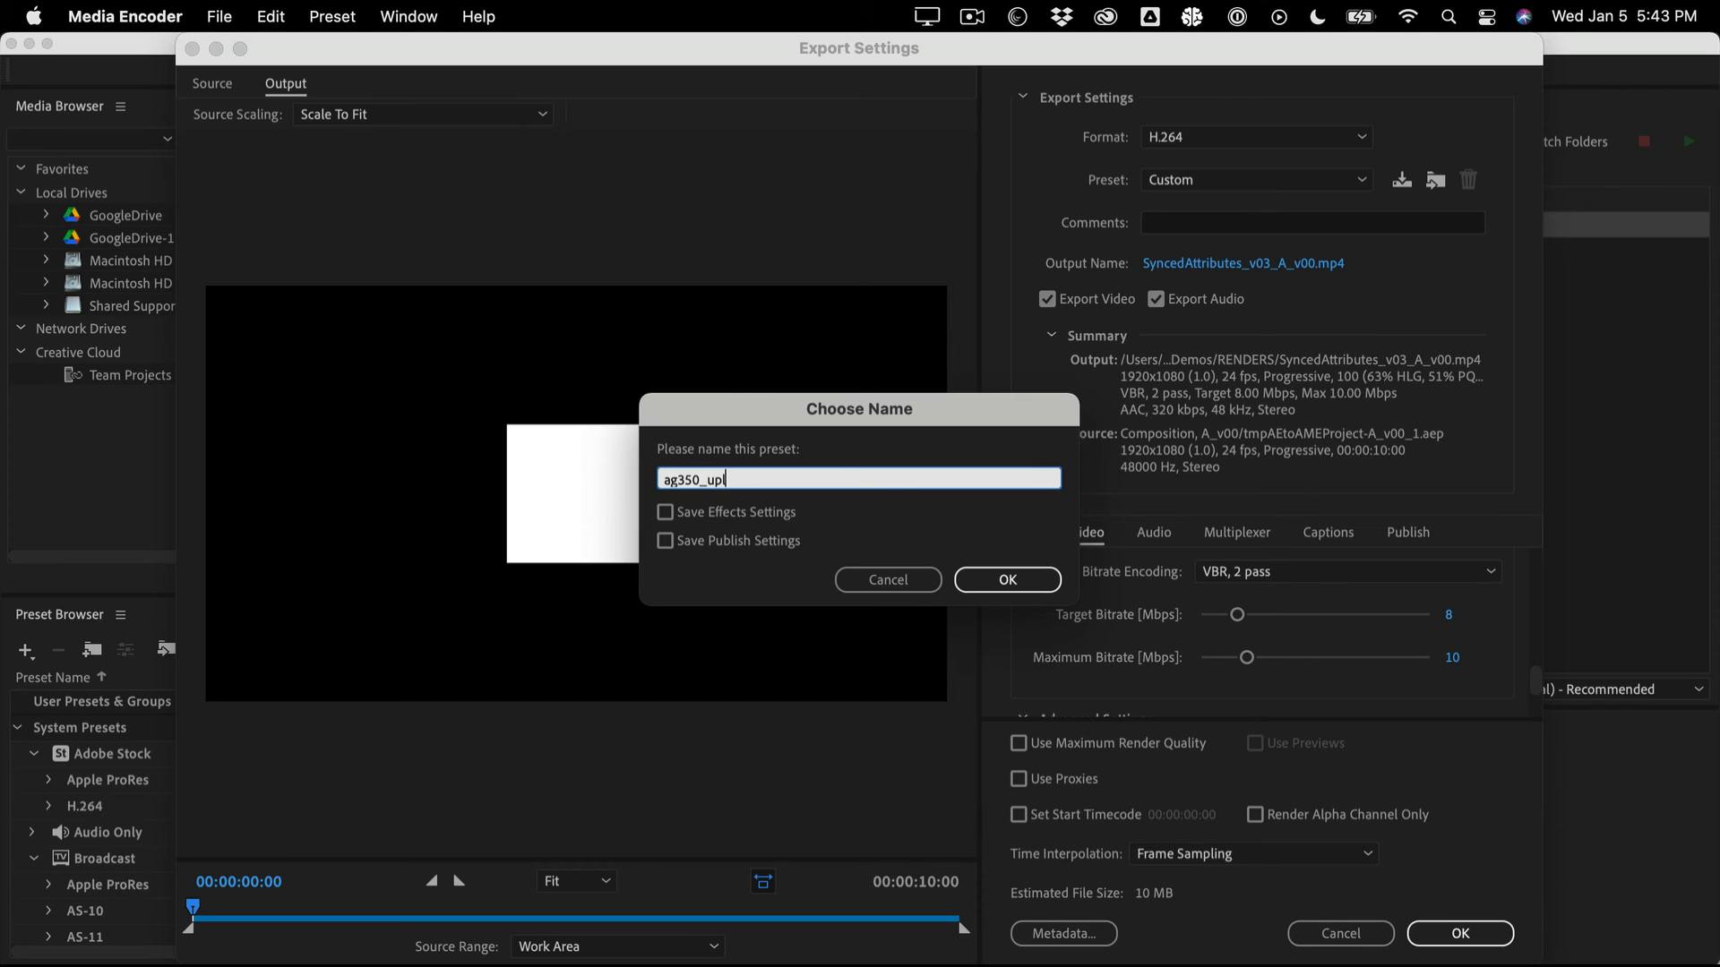
{"action": "type", "text": "oad"}
{"action": "key", "text": "shift"}
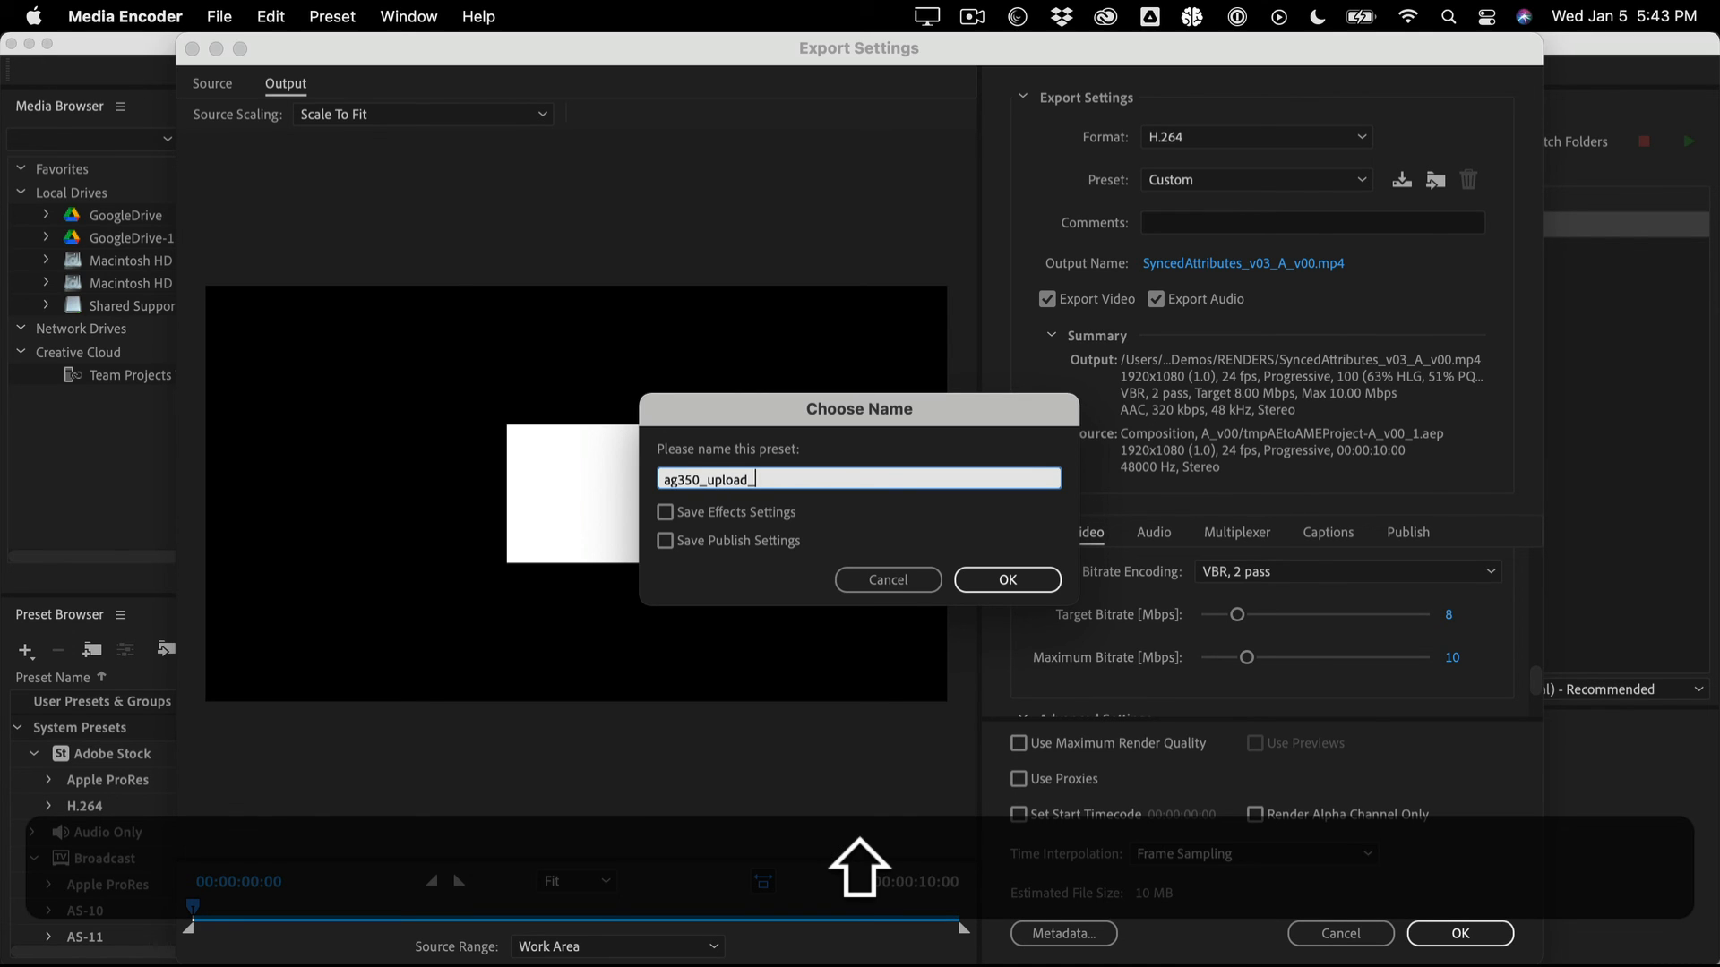
{"action": "type", "text": "_settting"}
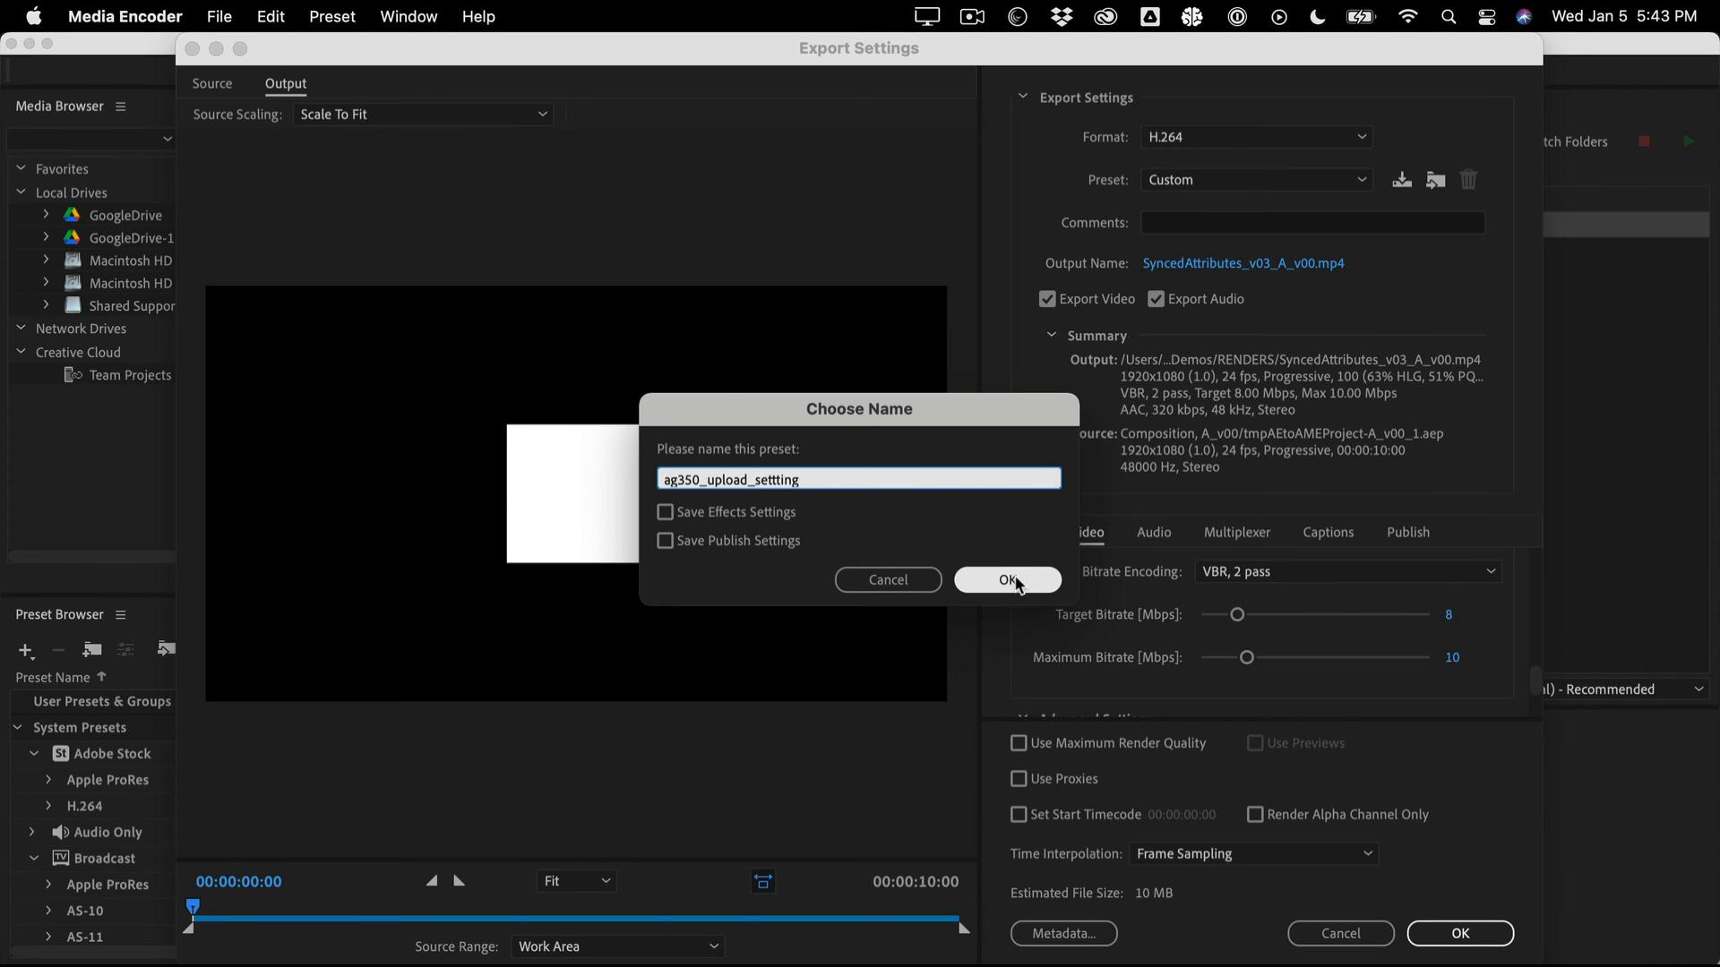
Include the effects settings and publish settings in the new preset and save it.
{"action": "left_click", "coordinate": [781, 541]}
{"action": "left_click", "coordinate": [777, 516]}
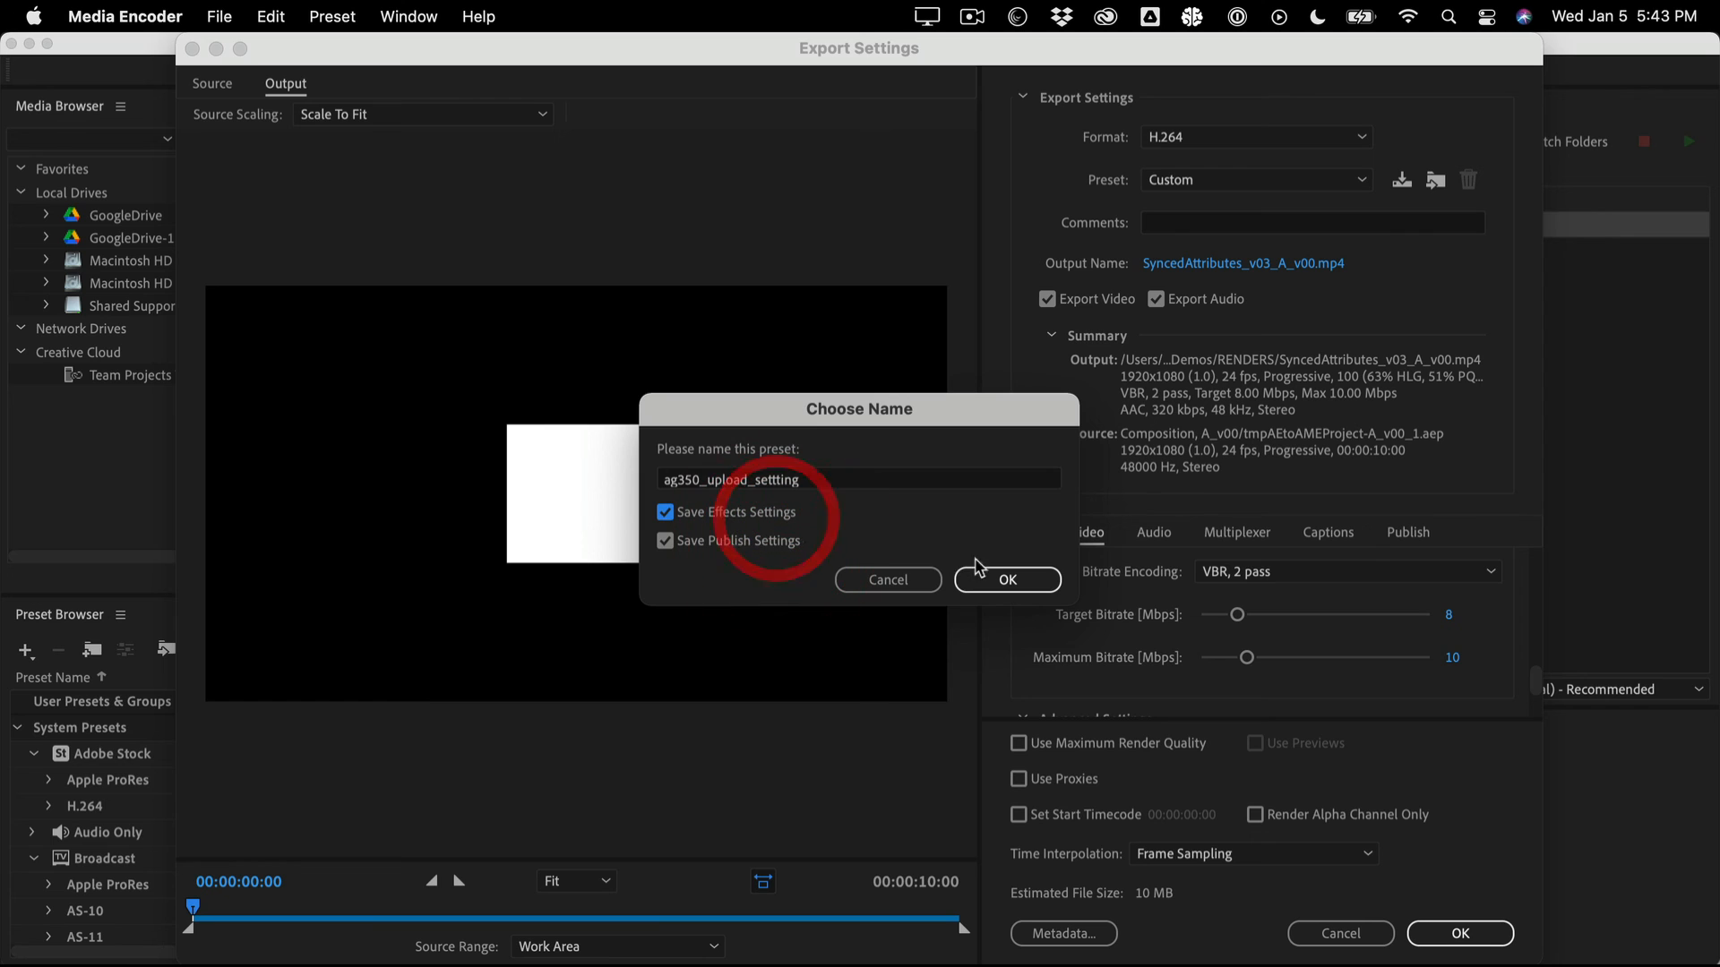
{"action": "left_click", "coordinate": [994, 584]}
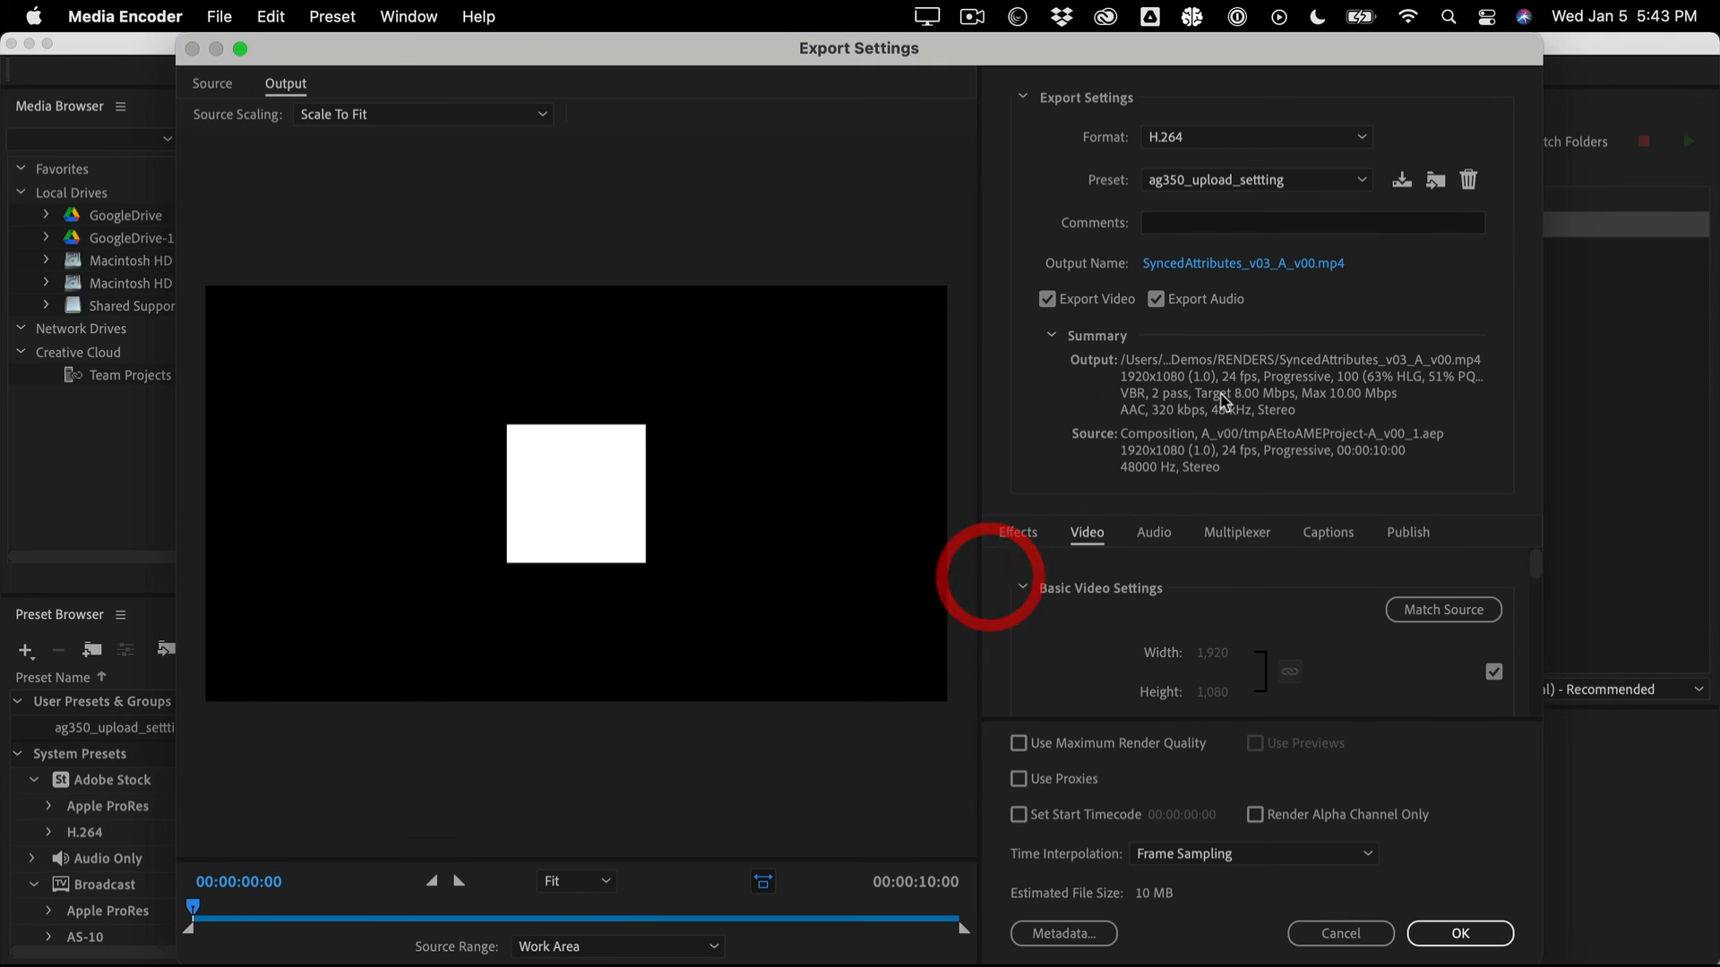
Accept the export settings with the ag350_upload_settting preset and start encoding the queued A_v00 render.
{"action": "left_click", "coordinate": [1358, 179]}
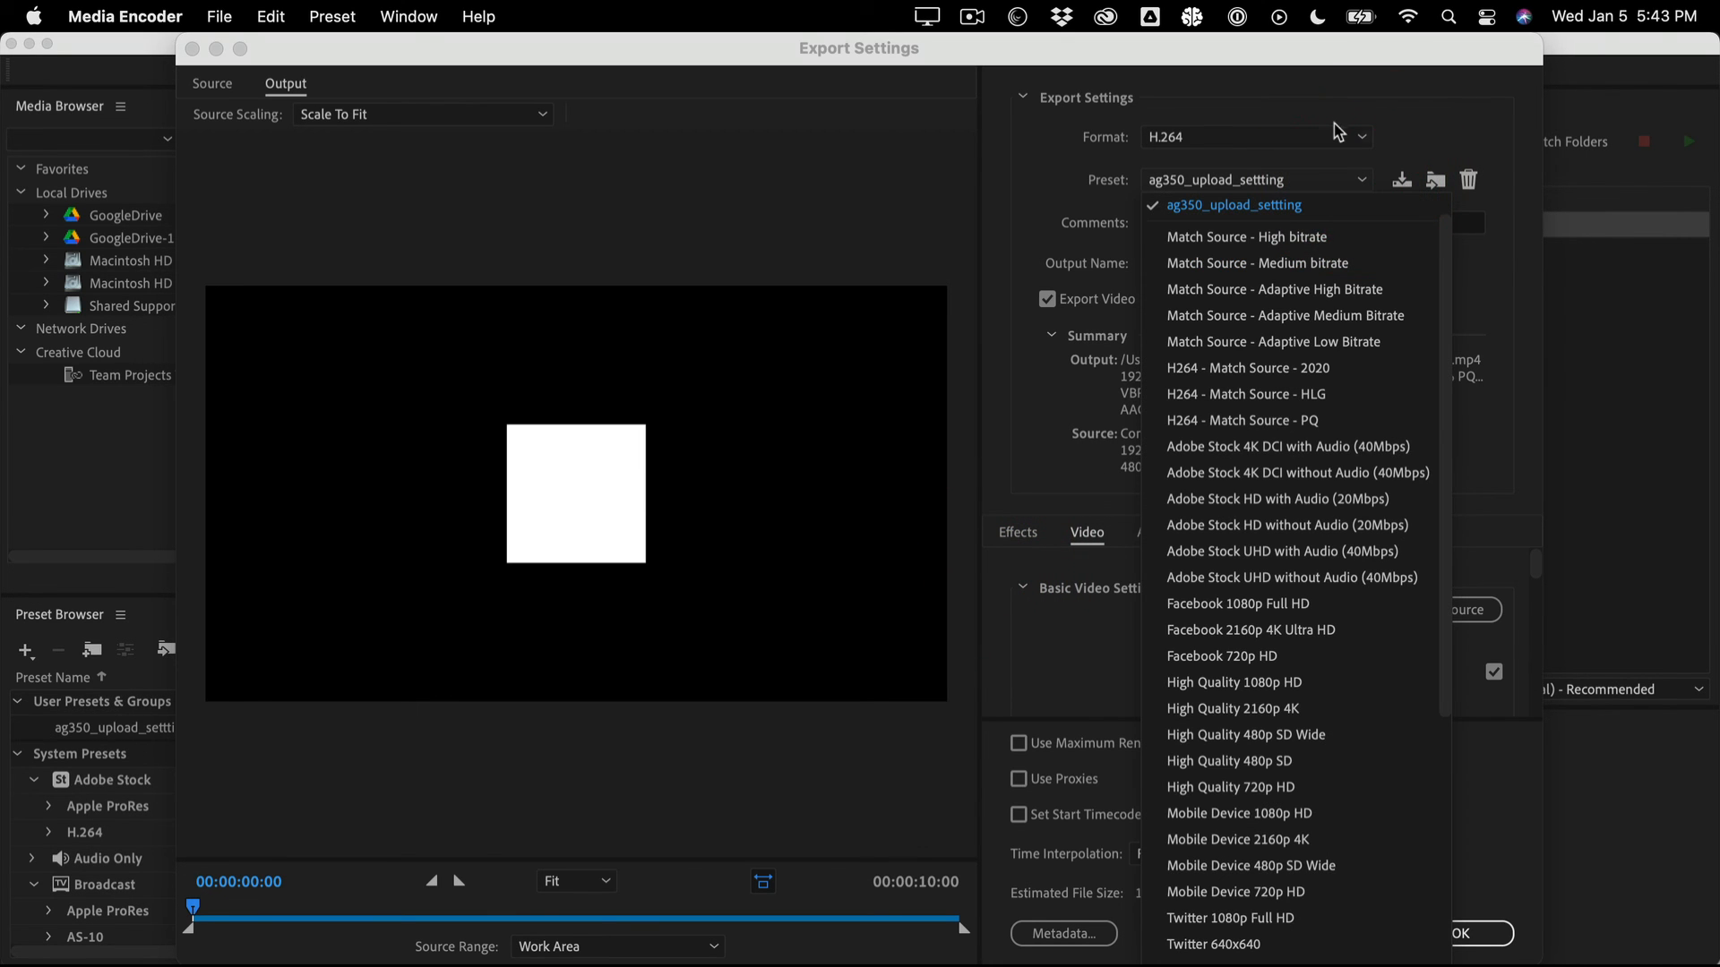
{"action": "left_click", "coordinate": [1125, 180]}
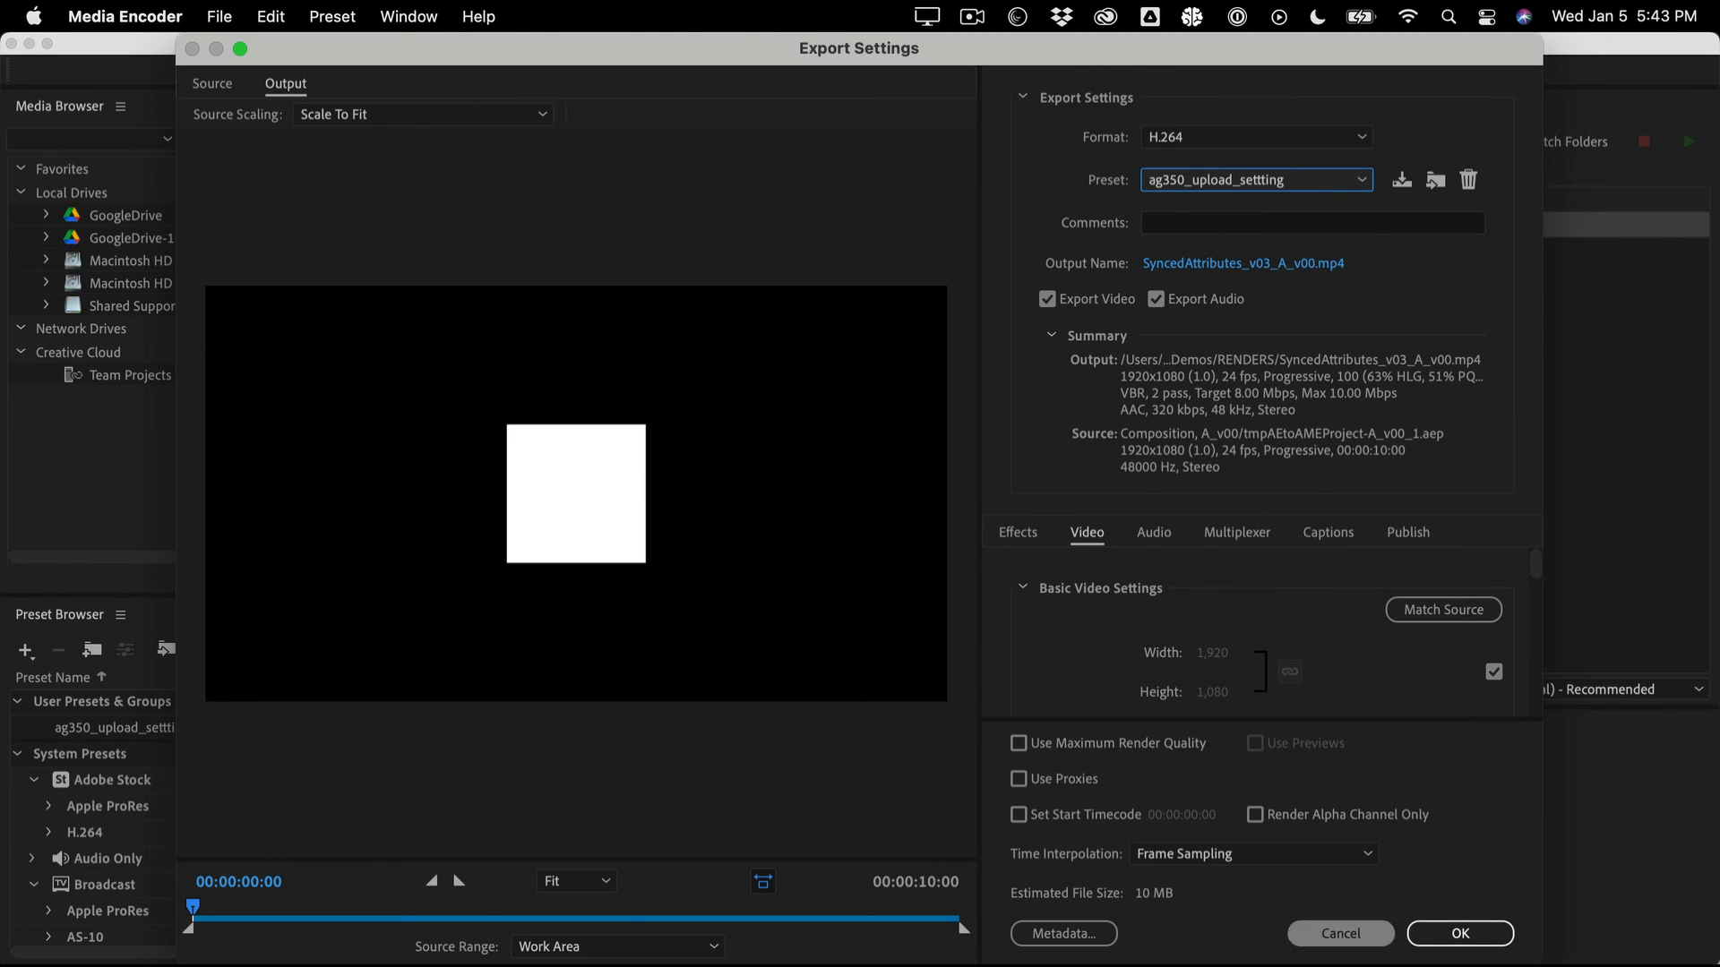
{"action": "left_click", "coordinate": [1494, 934]}
{"action": "left_click", "coordinate": [1689, 141]}
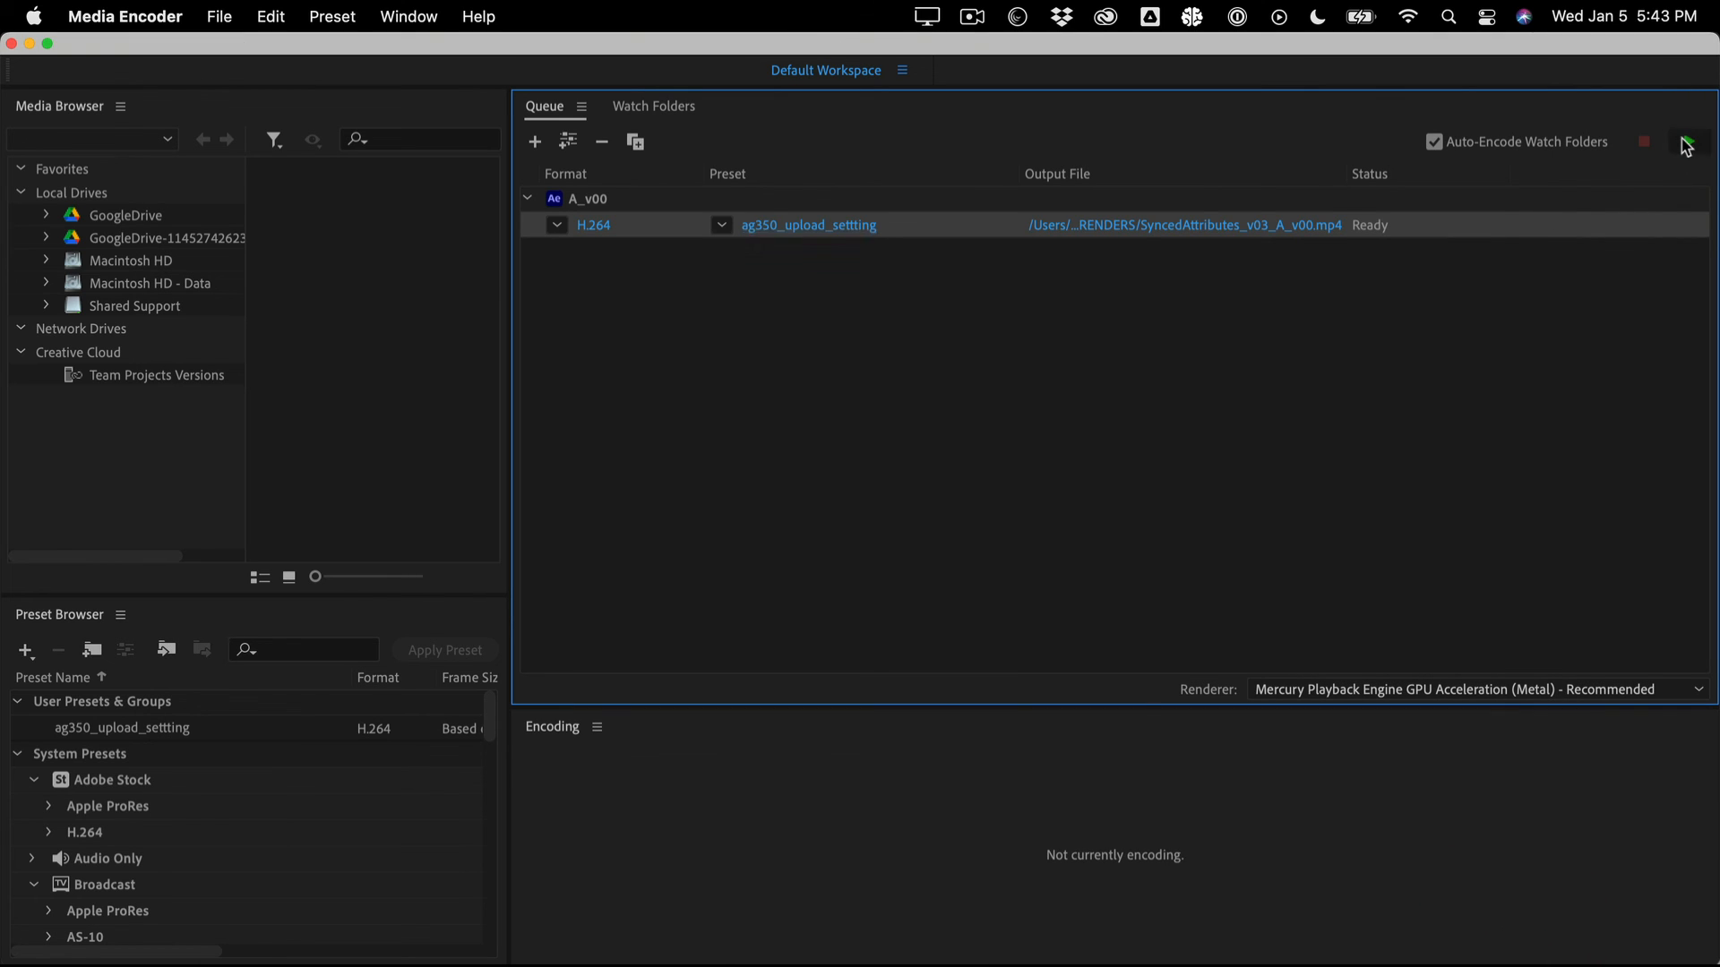